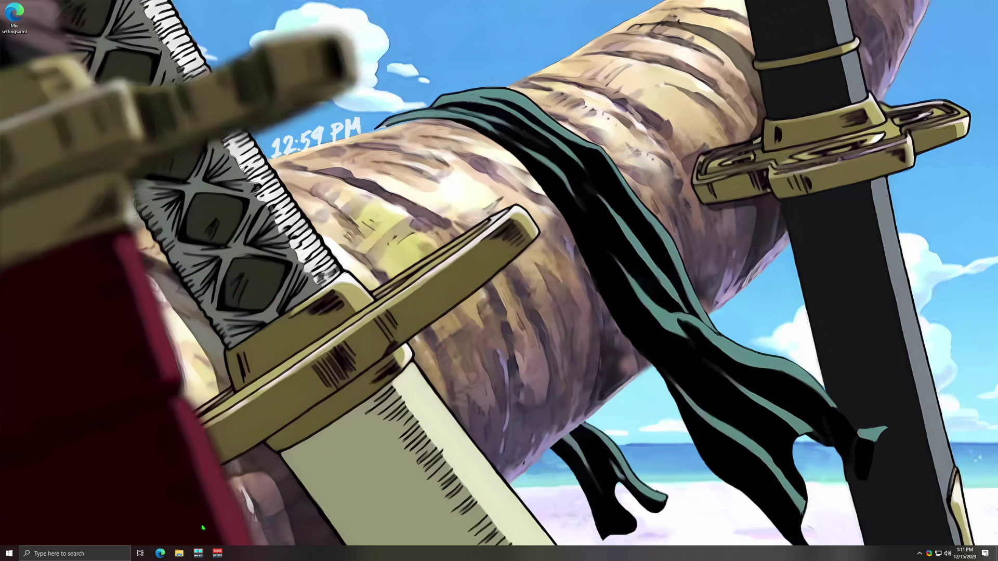
- Open the Windows Sound control panel on its Recording devices list
left_click(73, 553)
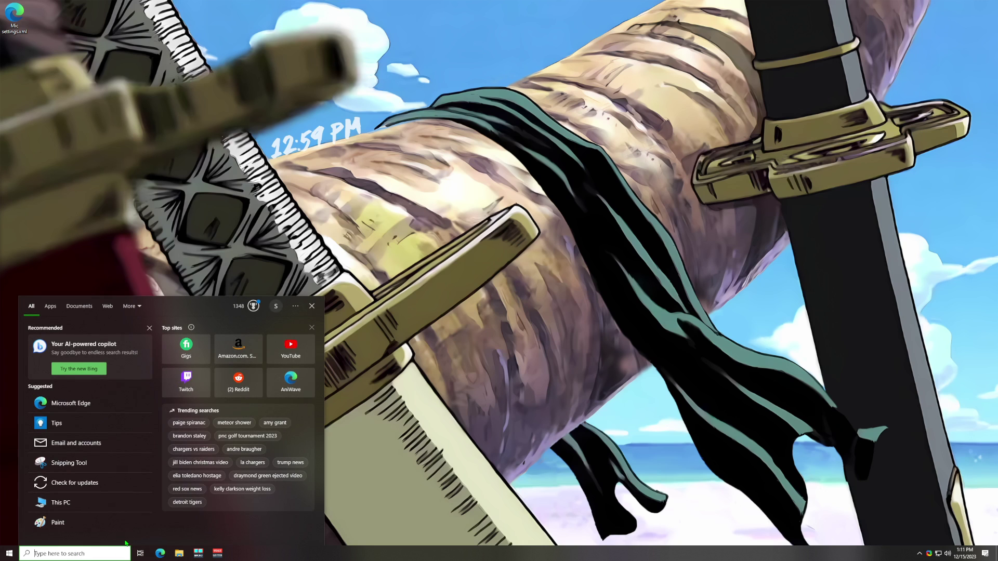
left_click(664, 368)
right_click(947, 554)
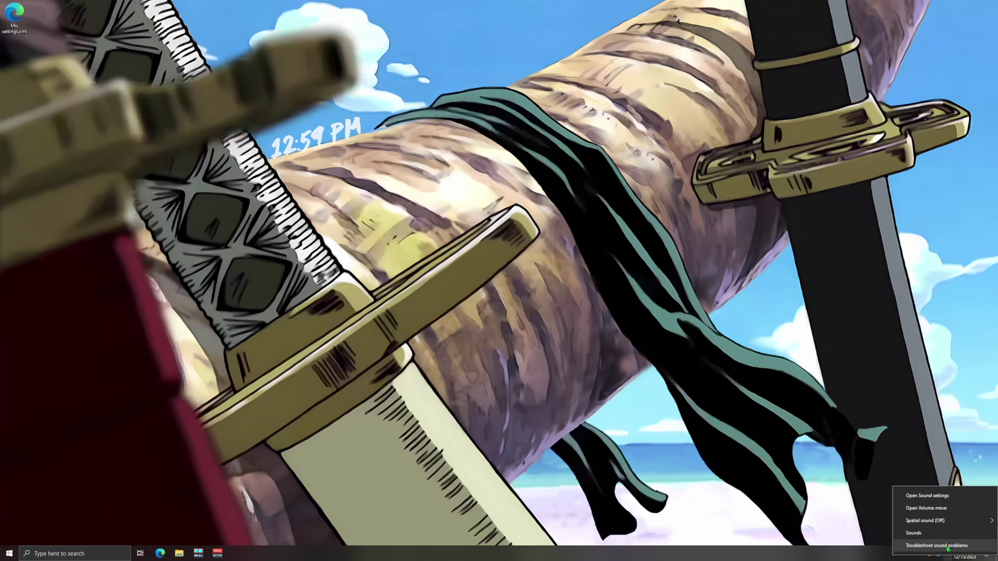
left_click(931, 535)
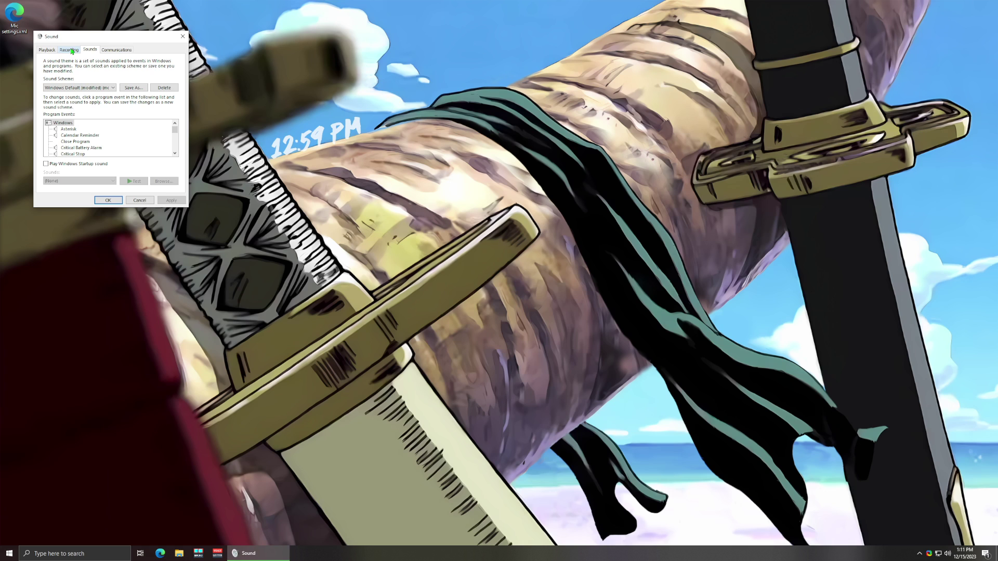
left_click(71, 51)
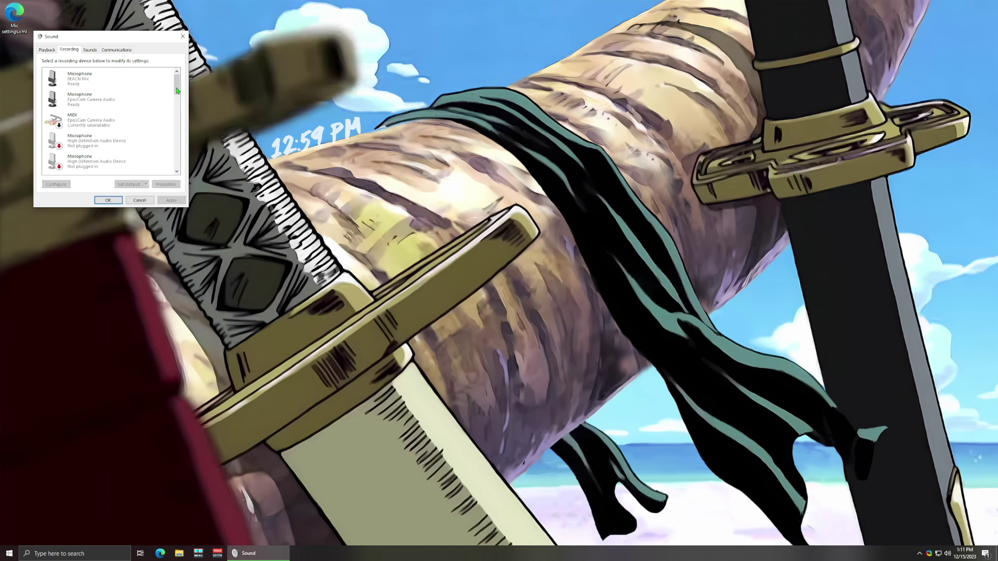
- Open the Advanced properties of the Voicemeeter Out B3 recording device
left_click_drag(177, 91, 177, 165)
left_click_drag(131, 39, 438, 205)
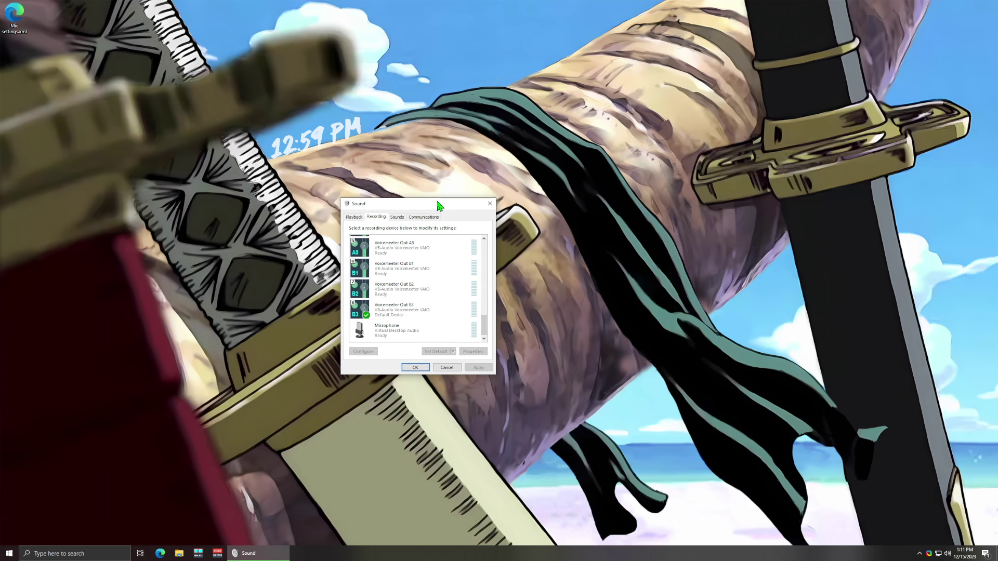
left_click(425, 310)
right_click(425, 309)
left_click(457, 346)
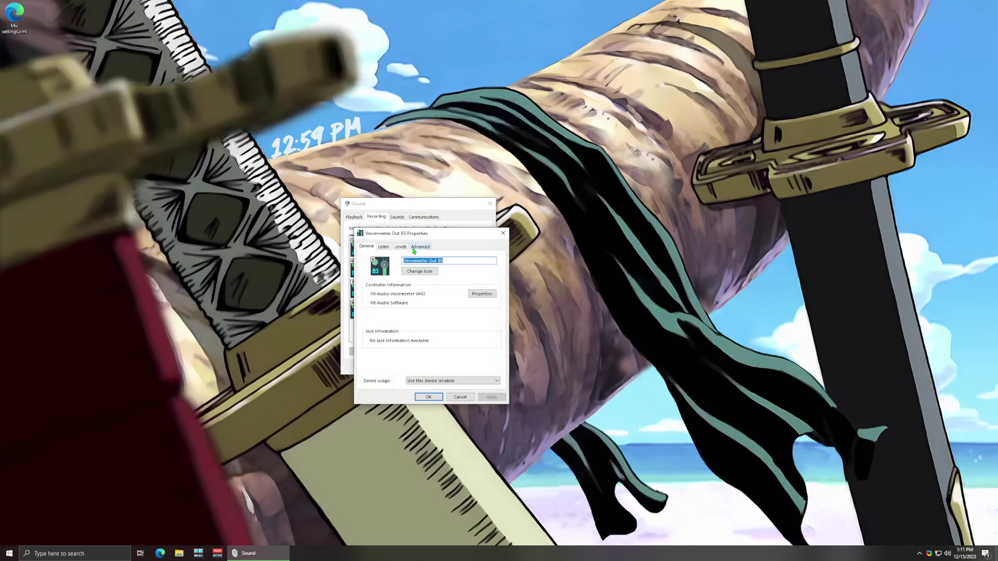
left_click(418, 247)
- Set Voicemeeter Out B3's default format to 2 channel, 24 bit, 48000 Hz
left_click_drag(431, 234, 570, 204)
left_click(551, 252)
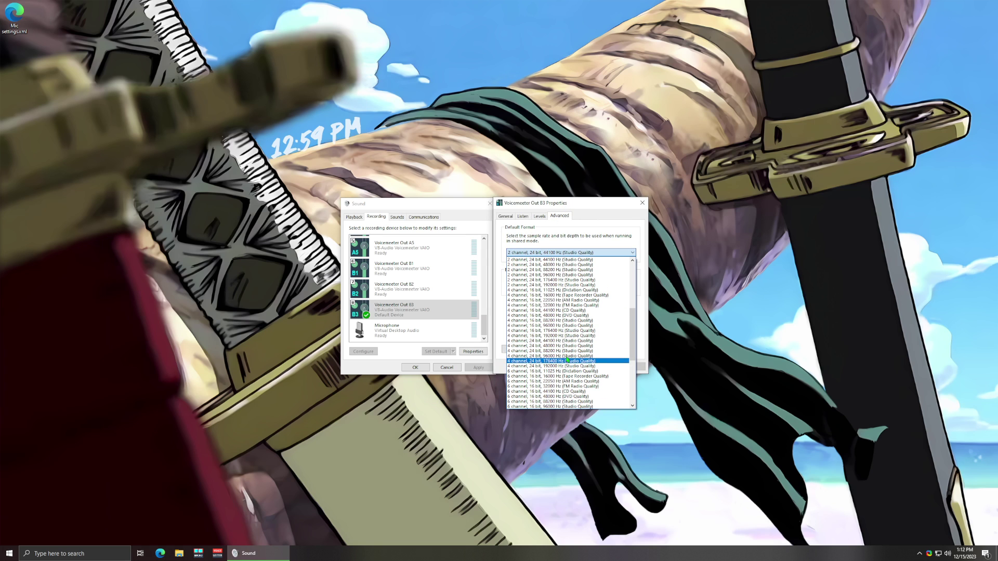
scroll(559, 301, "up", 2)
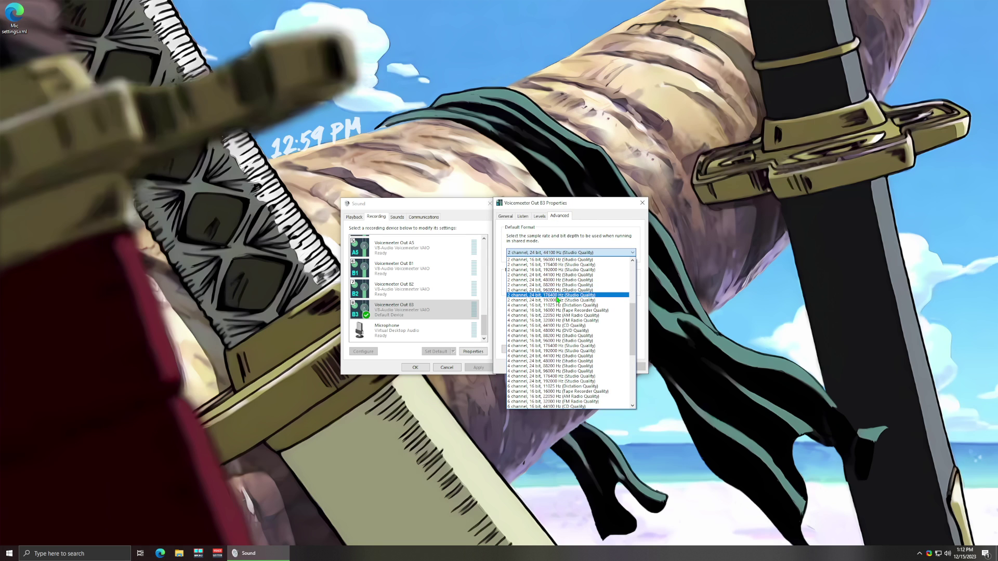
left_click(558, 280)
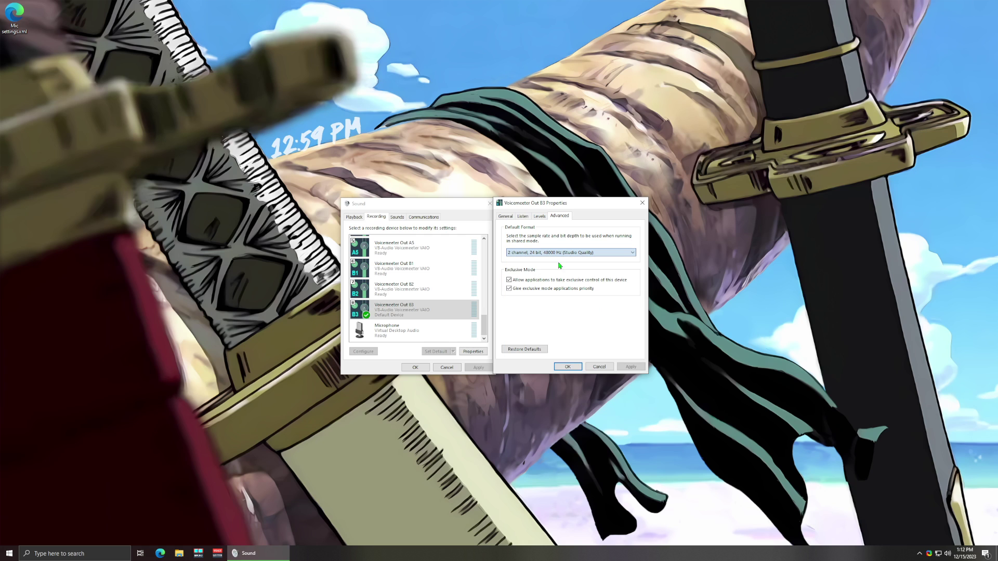
left_click(550, 252)
scroll(550, 343, "down", 7)
scroll(551, 343, "up", 7)
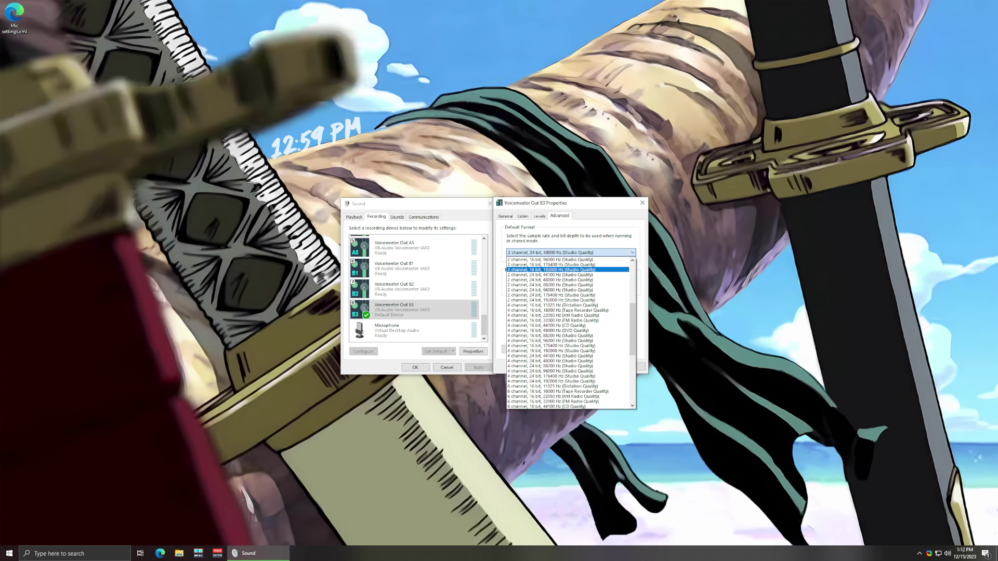
key("Escape")
key("Escape")
- Check the Voicemeeter Out A1 device, then close the Sound window
scroll(484, 305, "up", 3)
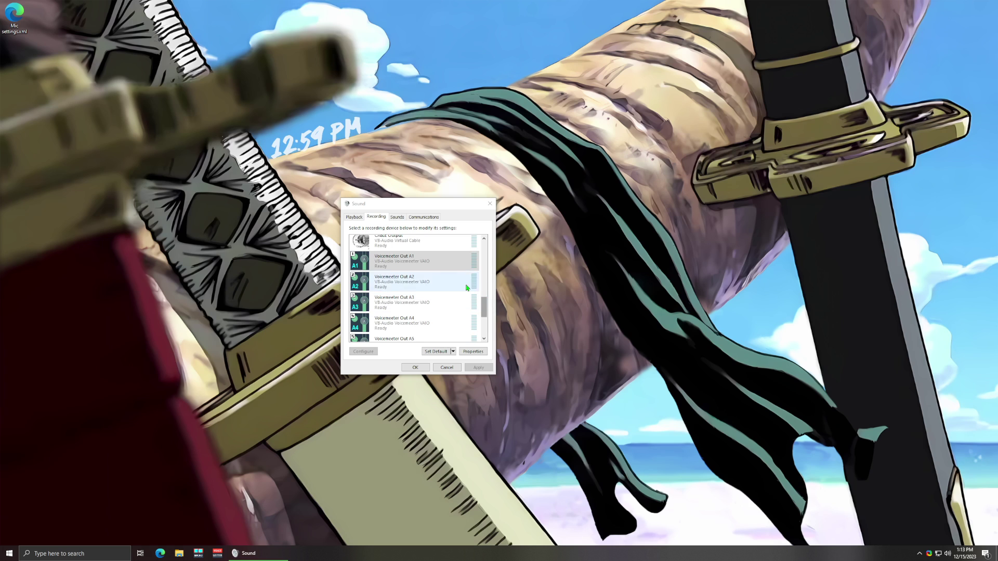
left_click(424, 266)
scroll(408, 266, "down", 3)
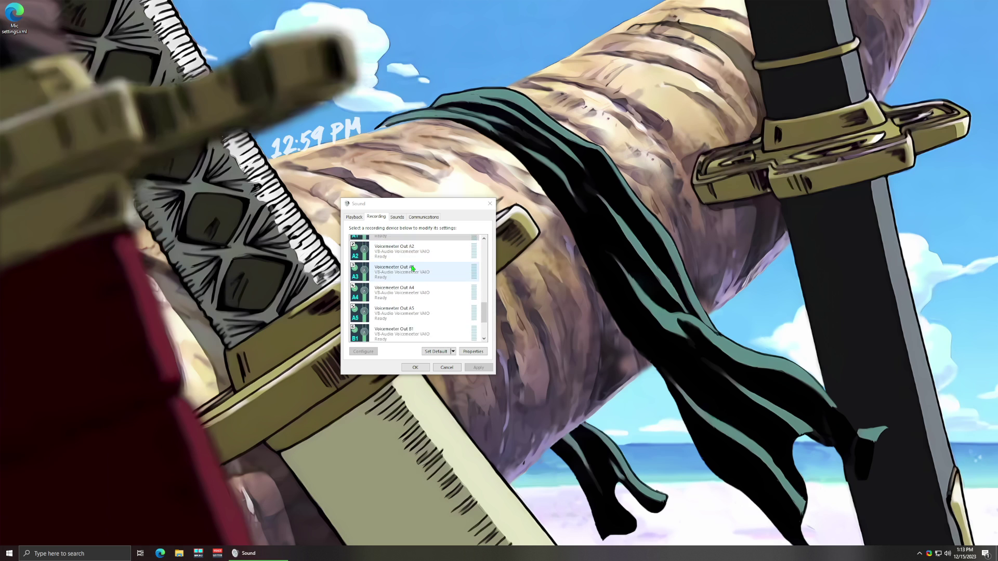
scroll(411, 269, "down", 2)
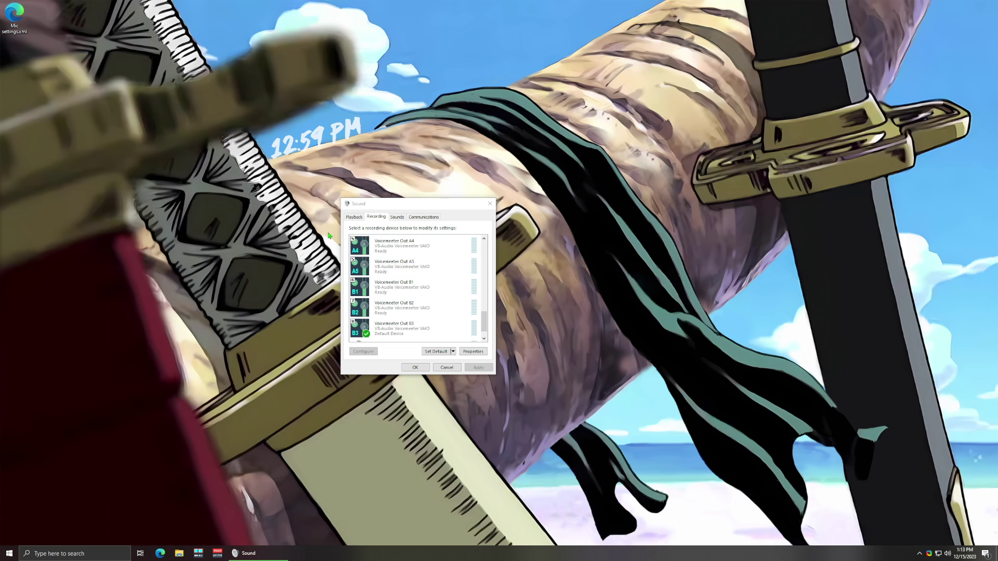
left_click(489, 206)
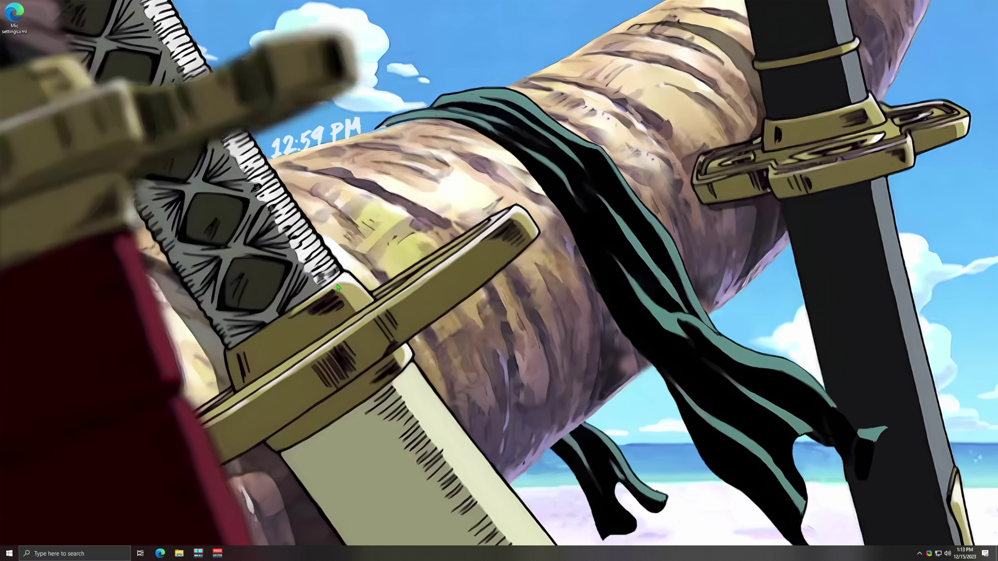
- Search for 'banana' and launch Voicemeeter Banana
left_click(99, 554)
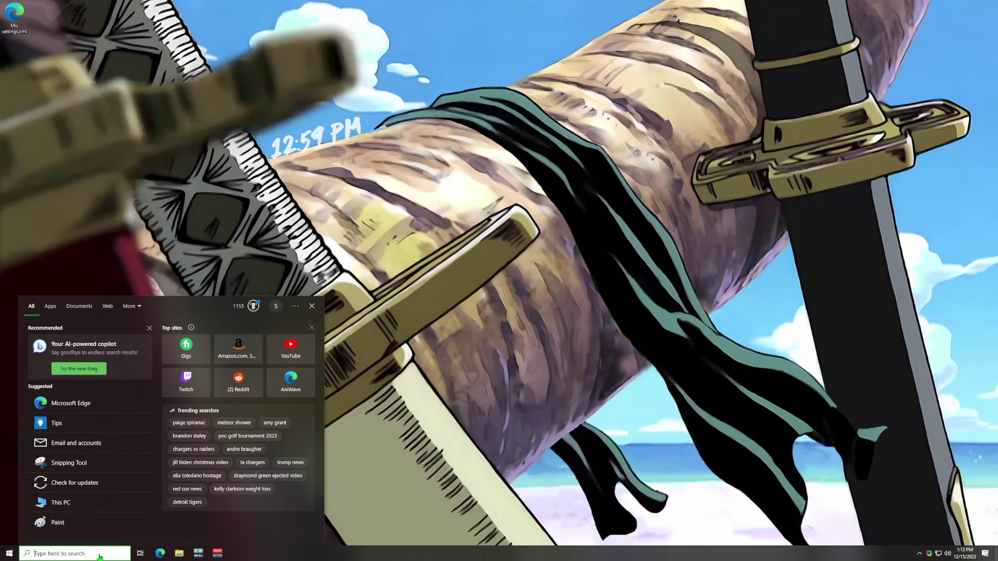
type("banana")
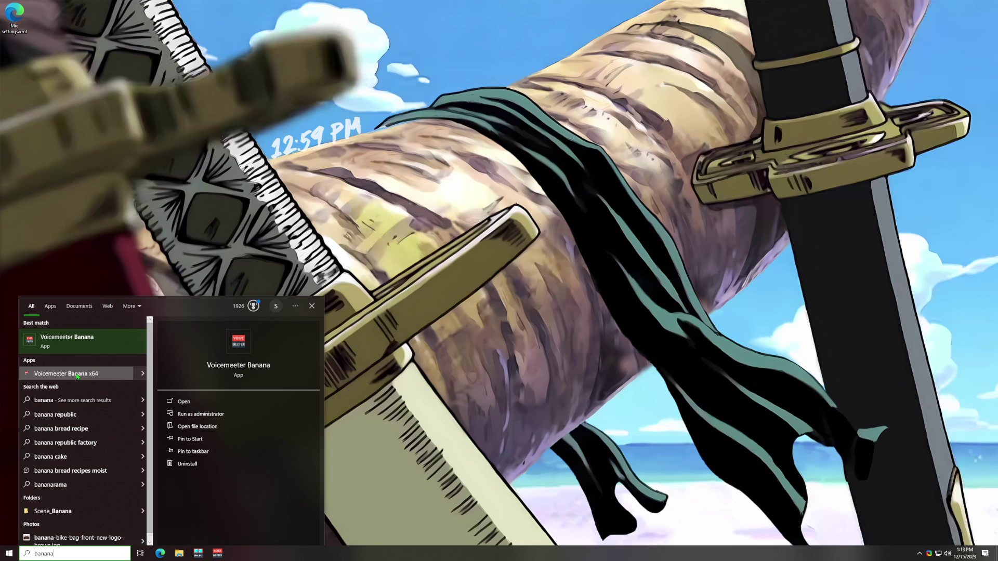
left_click(110, 375)
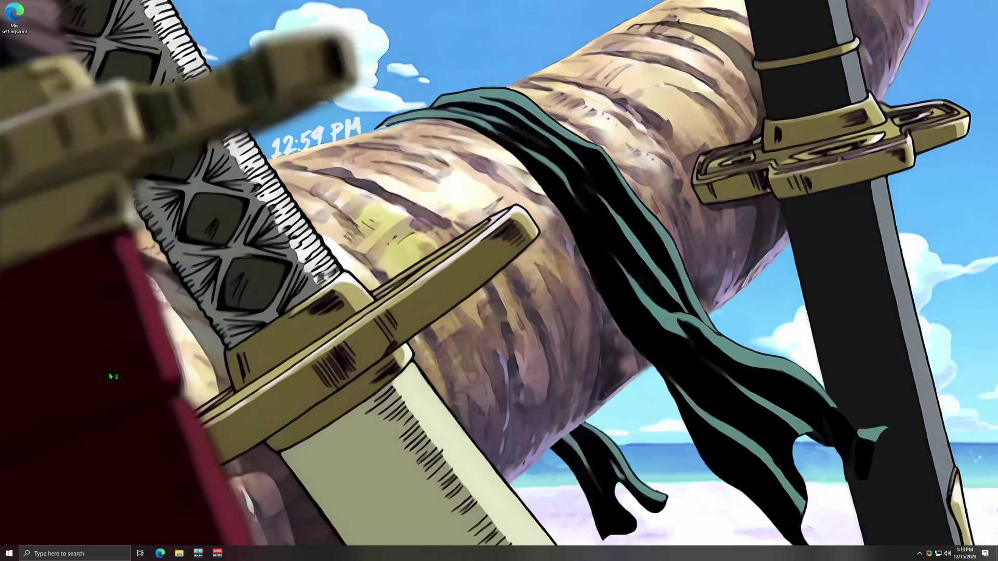
- Reset all Voicemeeter settings to defaults with Reset Settings (Re-Initialization)
left_click(499, 189)
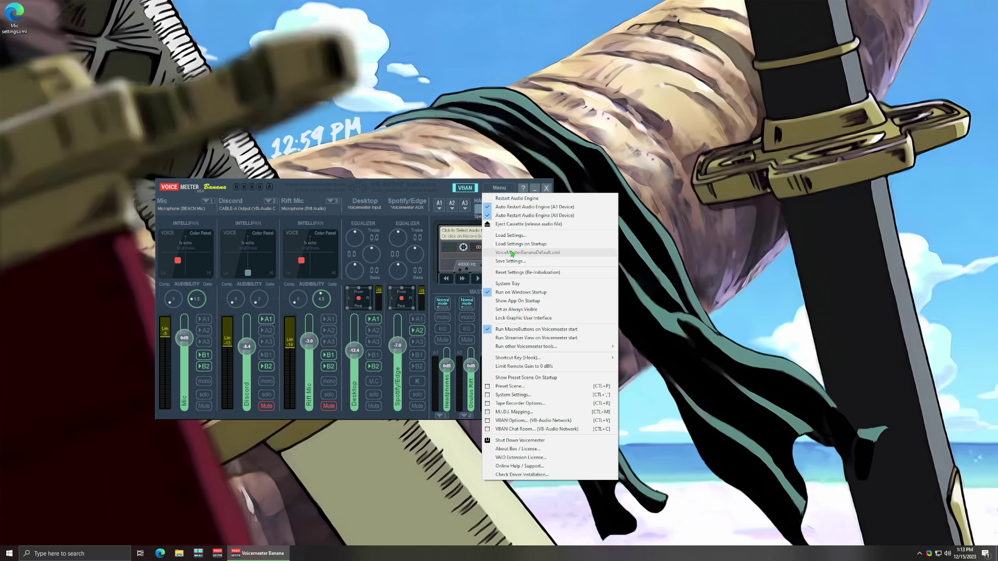
left_click(523, 274)
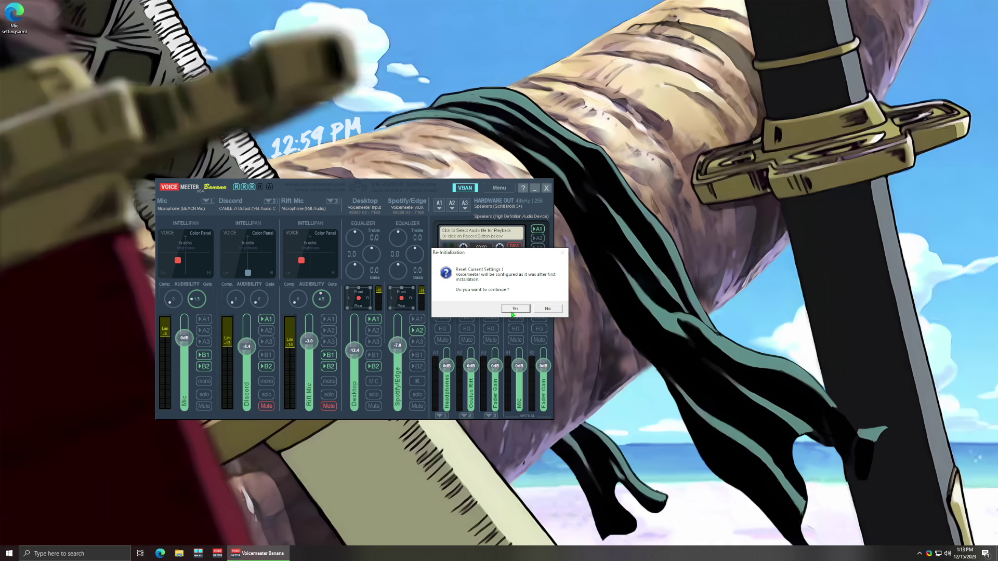
left_click(515, 309)
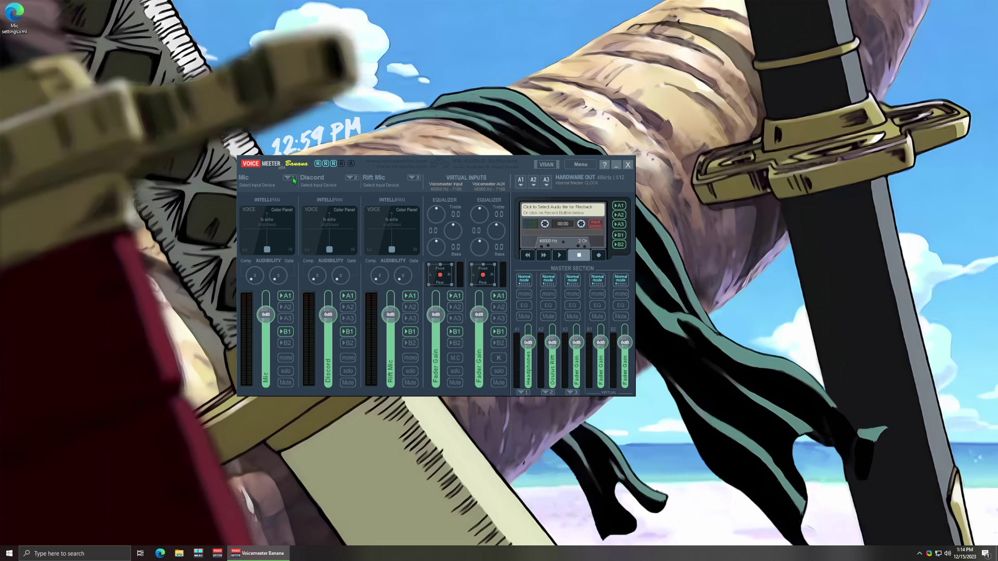
left_click(575, 164)
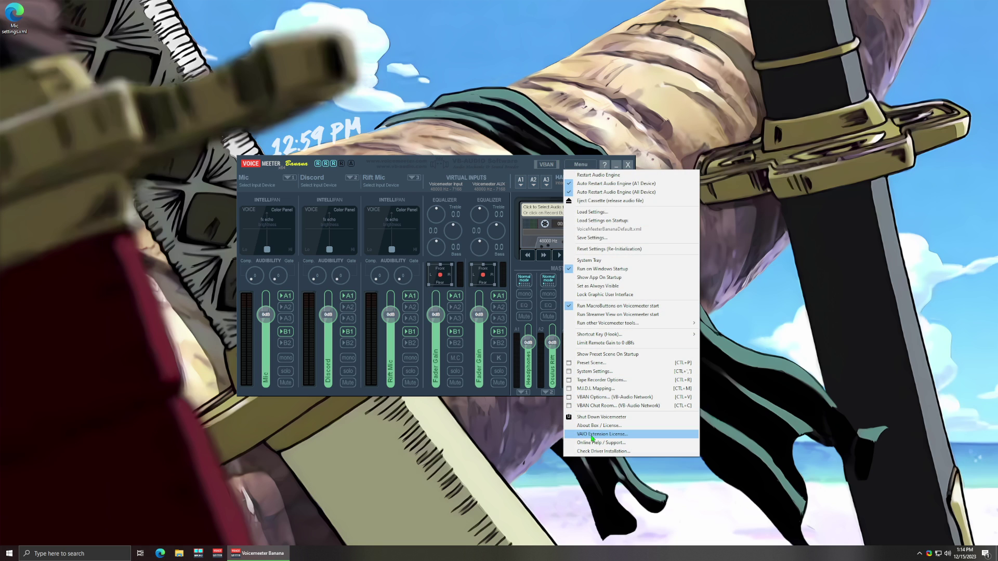
left_click(587, 435)
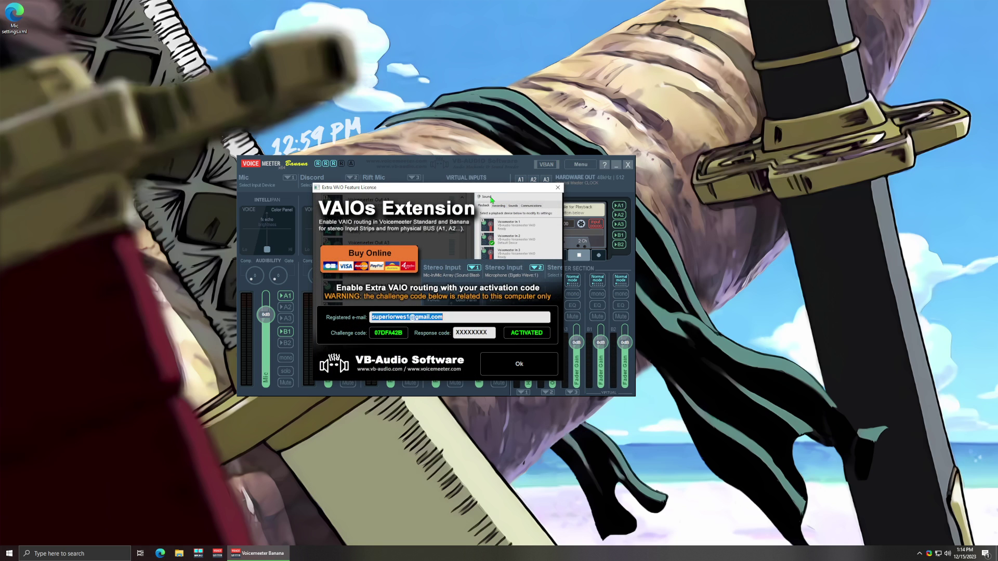
mouse_move(457, 190)
left_mouse_down()
mouse_move(471, 215)
mouse_move(452, 190)
left_mouse_up()
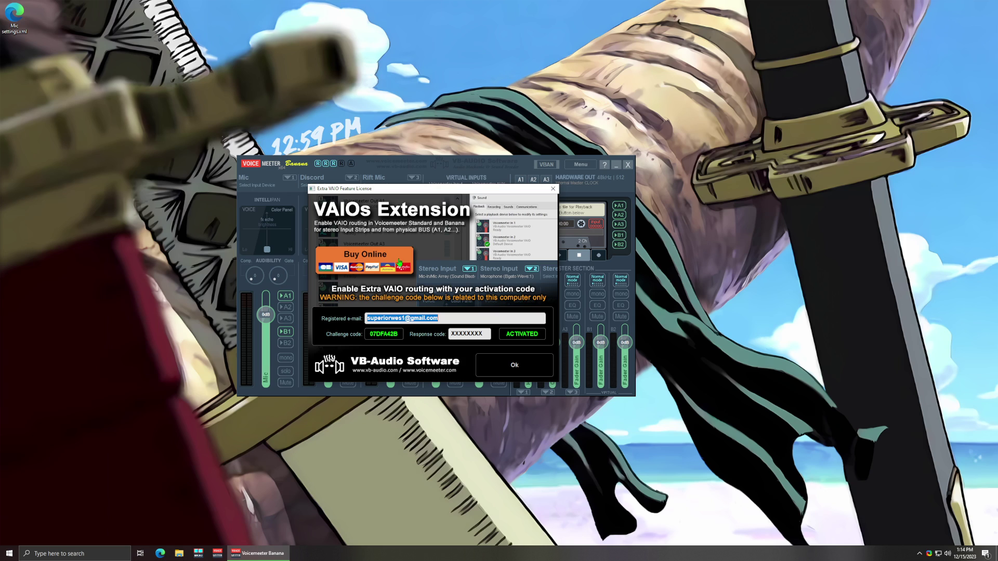
left_click(364, 257)
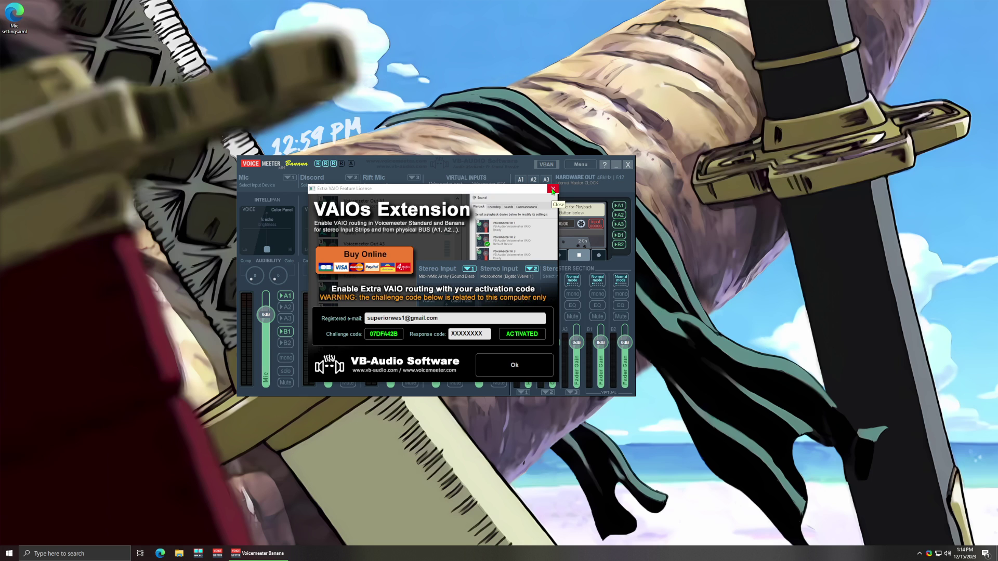
left_click(553, 189)
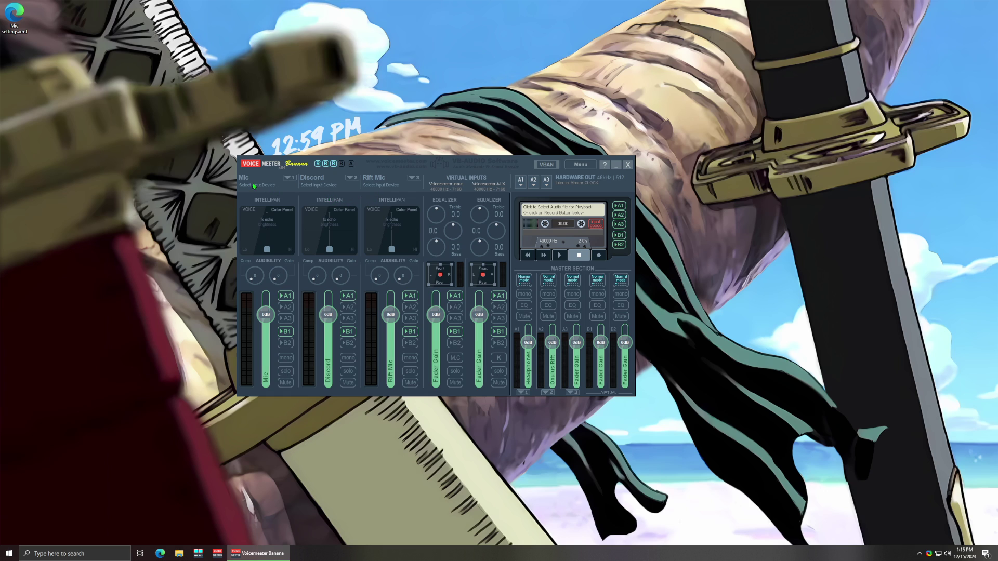
- Assign the BEACN Mic as the Mic strip's hardware input
right_click(327, 179)
left_click(389, 178)
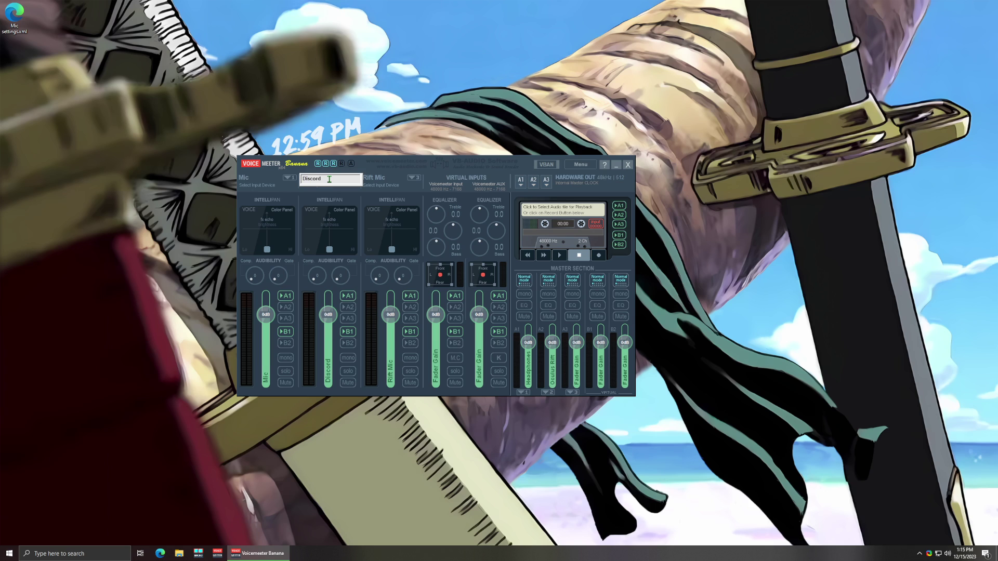
left_click(261, 185)
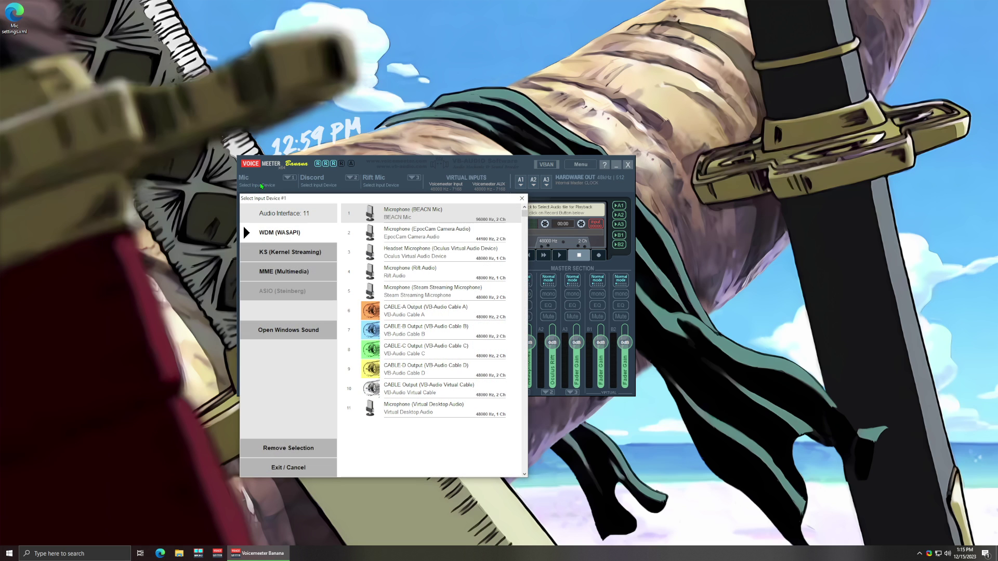
left_click(405, 217)
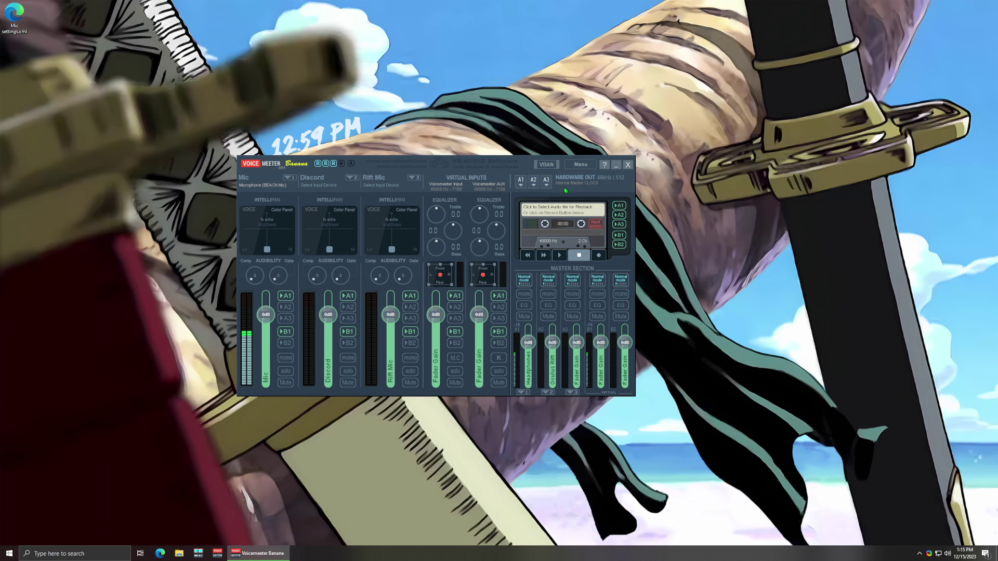
- Set hardware output A1 to Speakers (Schiit Modi 3+)
left_click(521, 182)
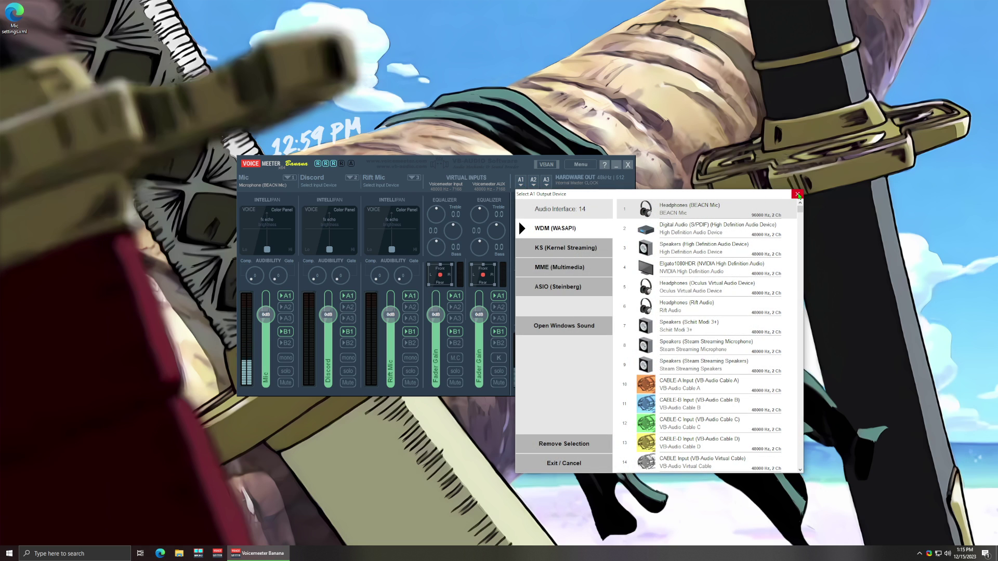
left_click(797, 194)
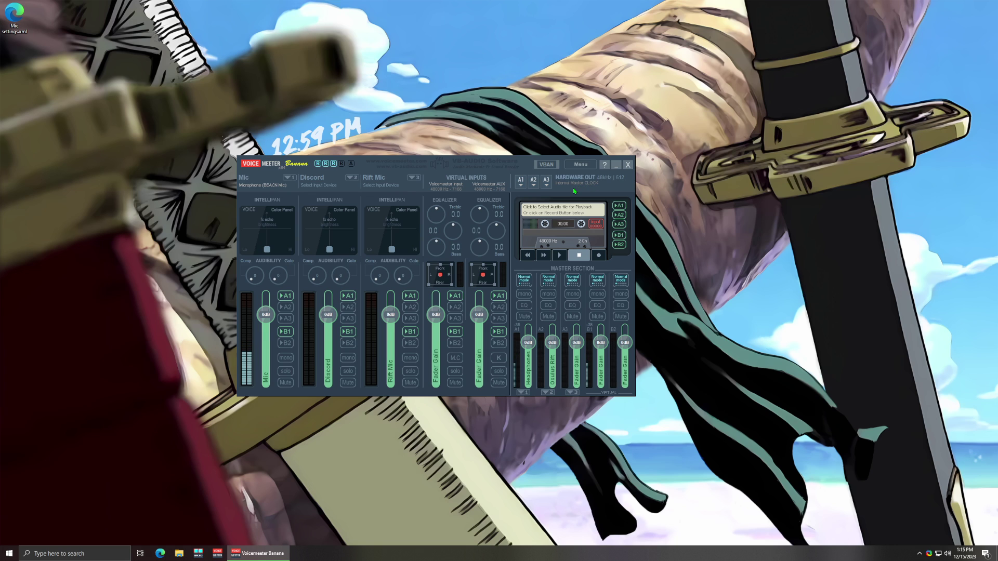
left_click(520, 180)
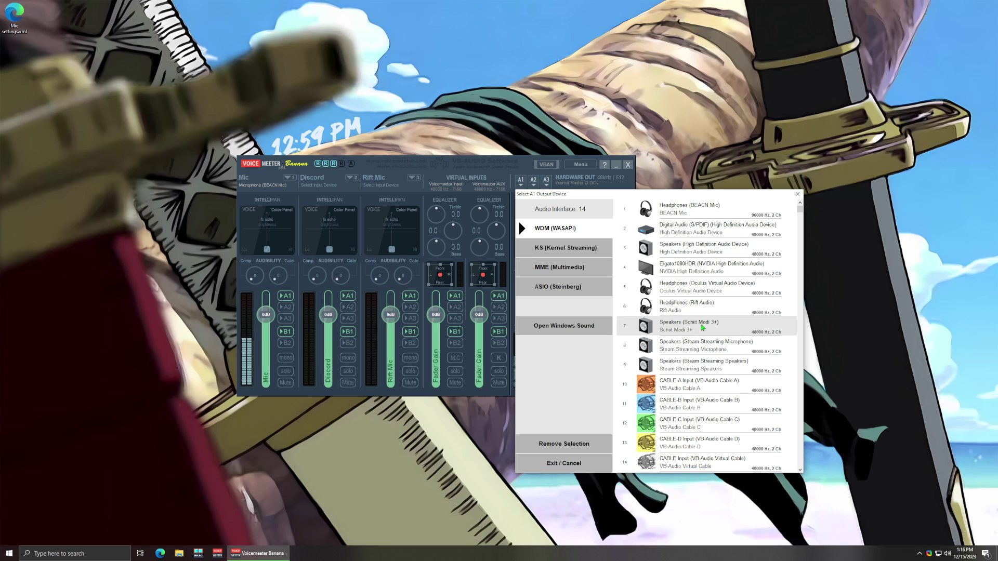
left_click(708, 326)
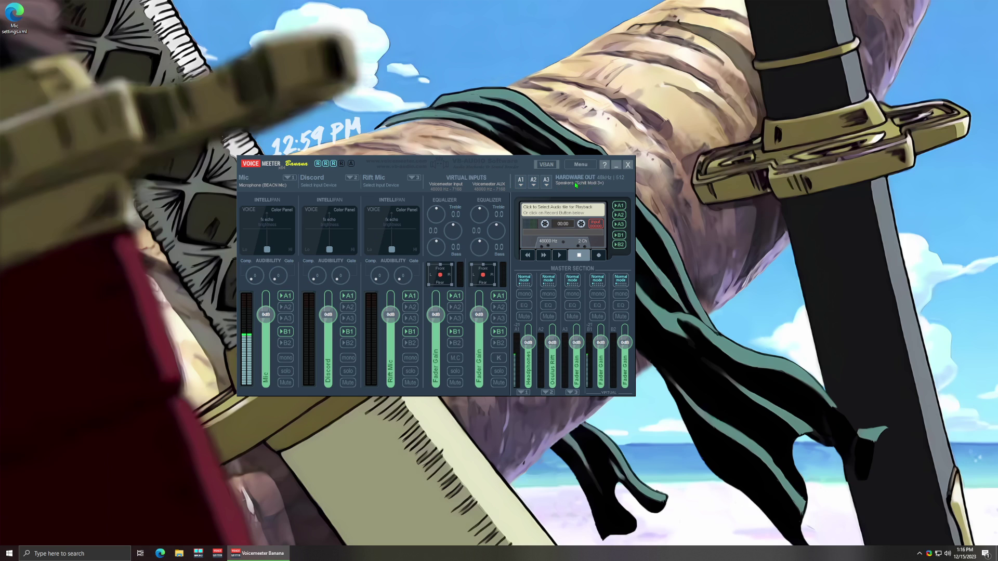
- Turn off A1 on the Mic strip and B1 on Discord, Voicemeeter Input and AUX
left_click(285, 296)
left_click(348, 331)
left_click(455, 331)
left_click(499, 332)
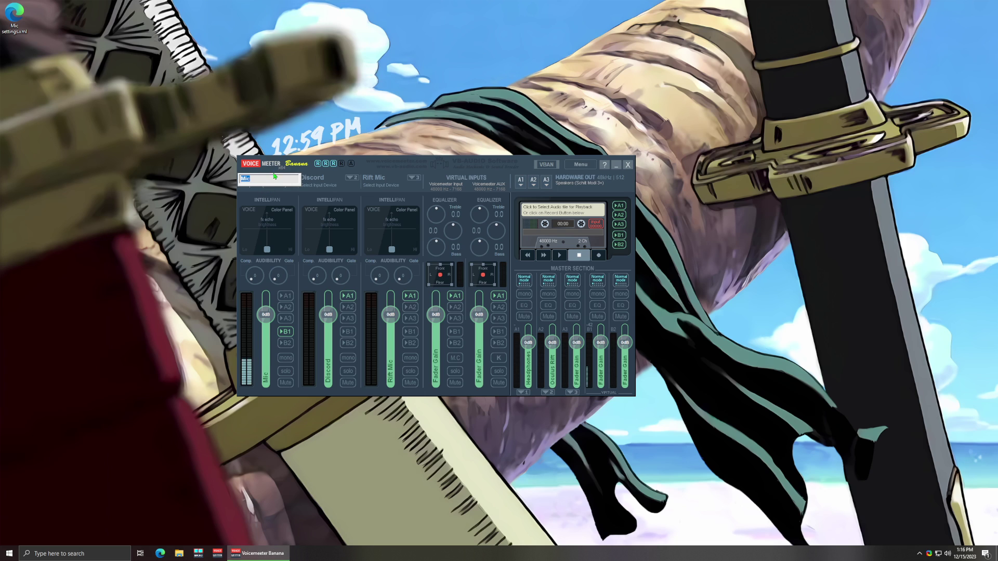
- Load Mic settings.xml from the Desktop onto the Mic strip
right_click(273, 204)
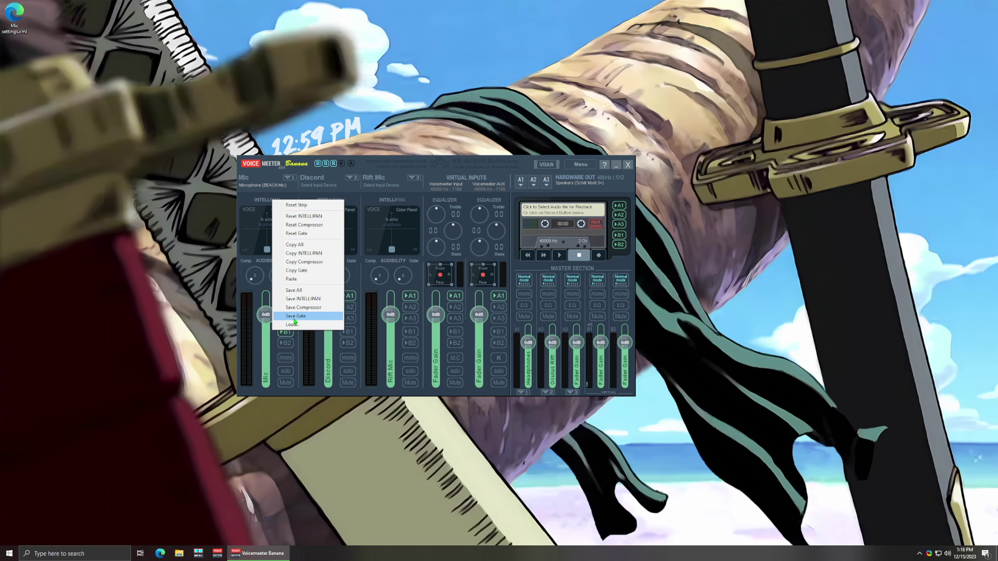
left_click(292, 324)
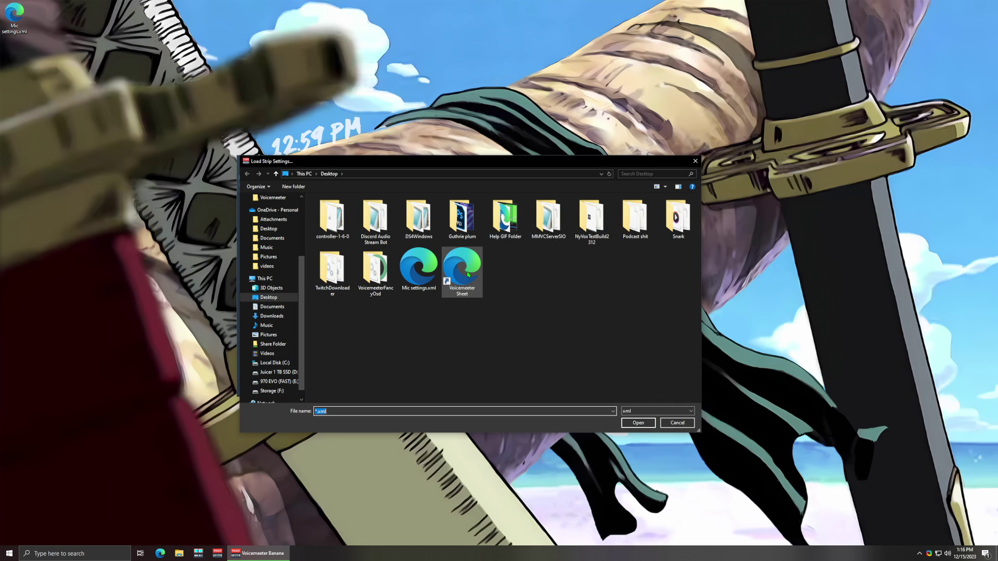
left_click(406, 261)
double_click(406, 261)
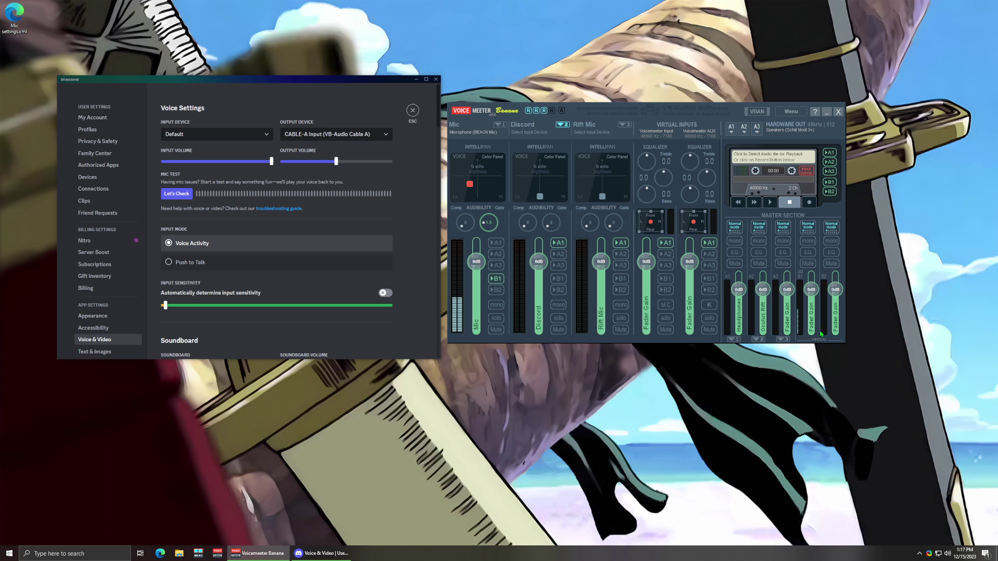
- Open the Windows Sound control panel on its Playback devices list
right_click(947, 554)
left_click(936, 531)
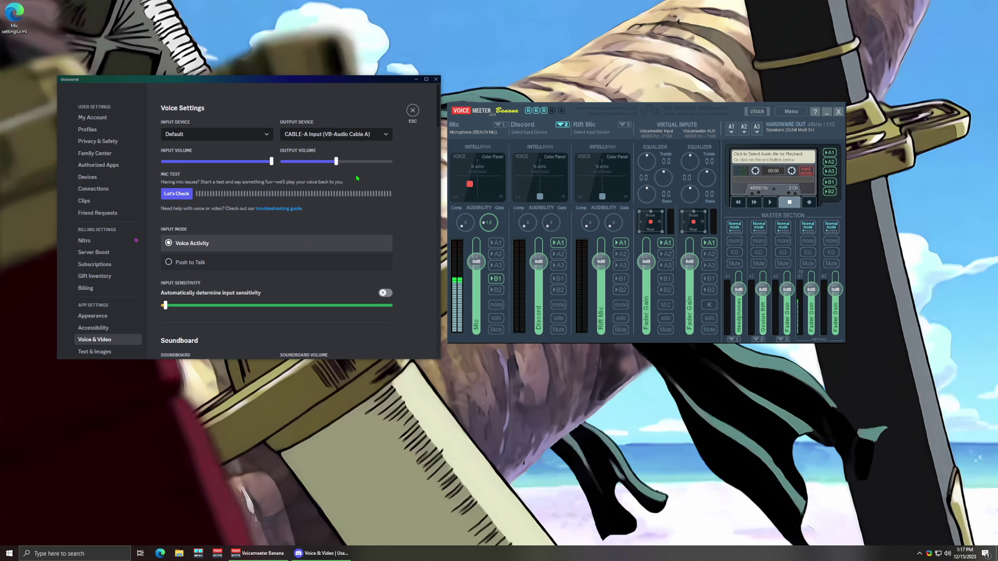
left_click_drag(119, 87, 451, 316)
left_click(428, 327)
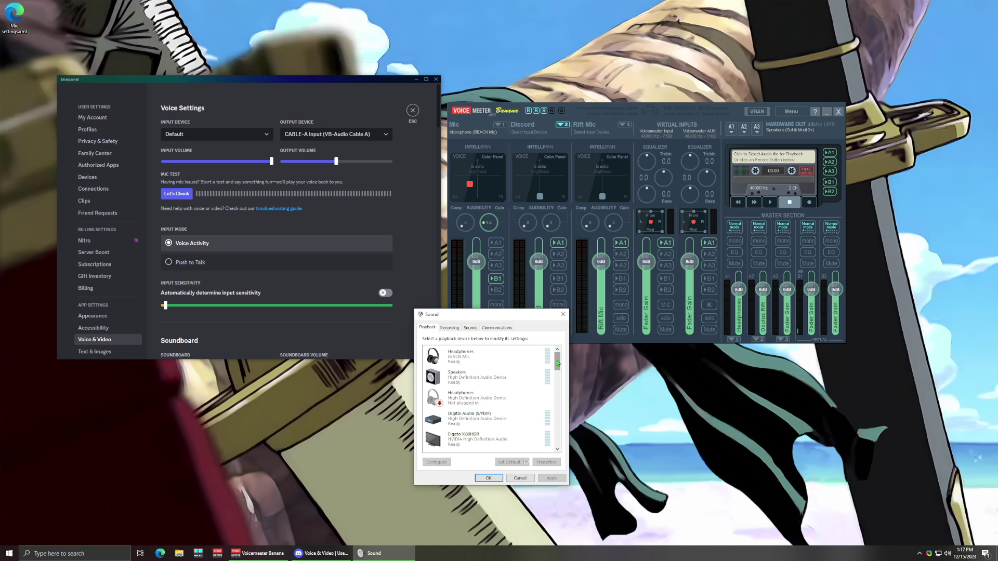
left_click_drag(557, 361, 565, 430)
- Browse the Voicemeeter In 1, In 2 and In 3 playback devices
left_click(468, 359)
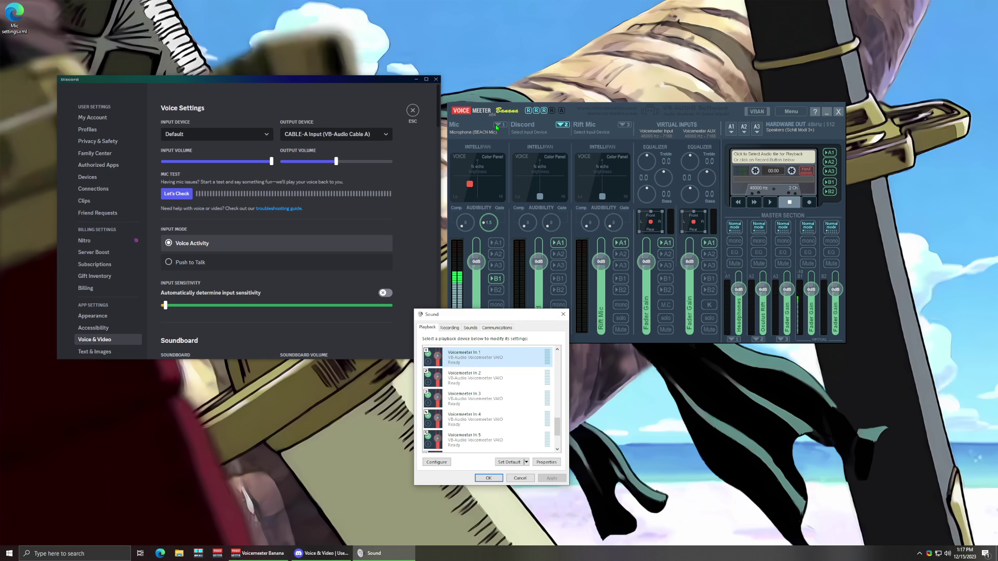
key("Down")
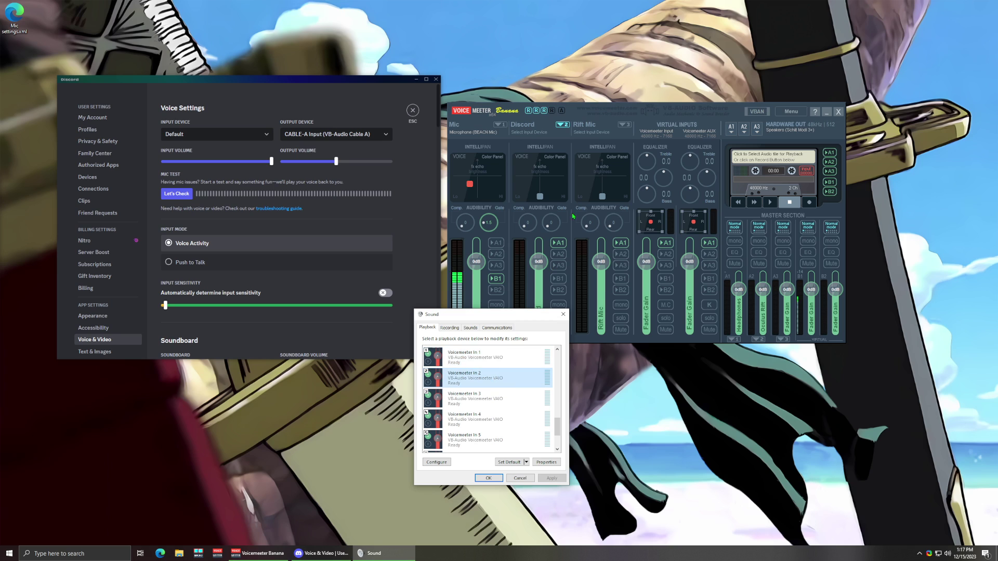
key("Down")
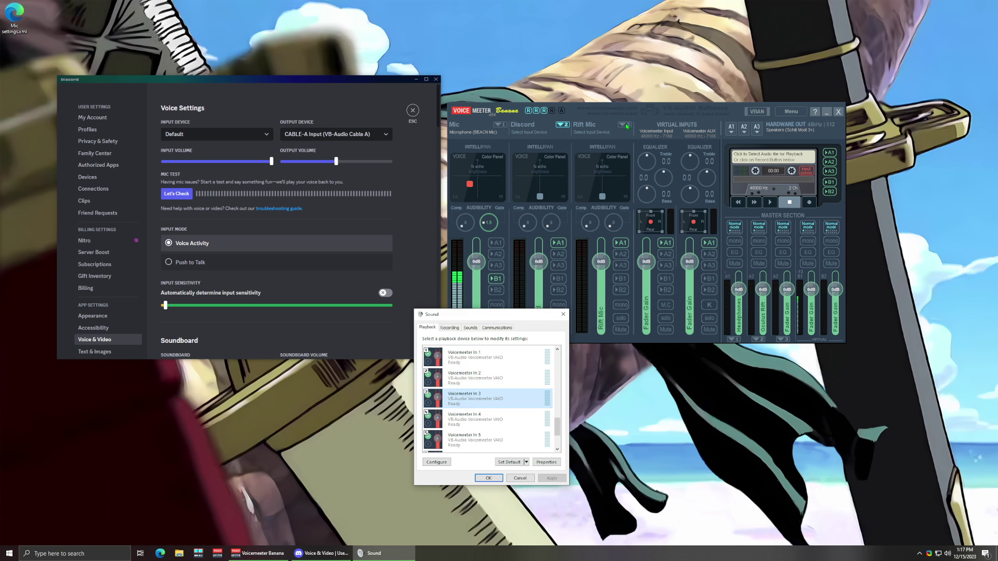
scroll(482, 425, "down", 1)
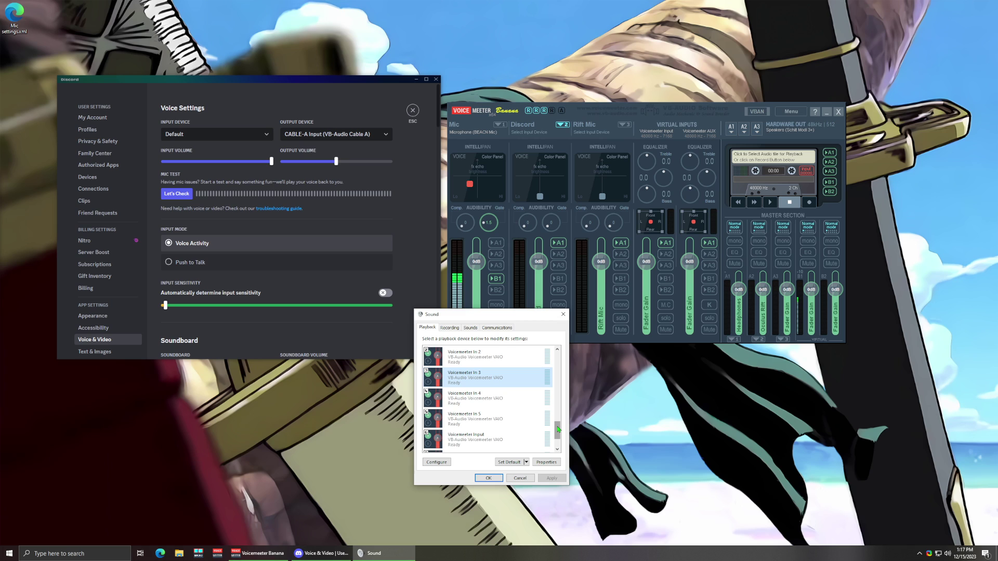
scroll(558, 429, "up", 1)
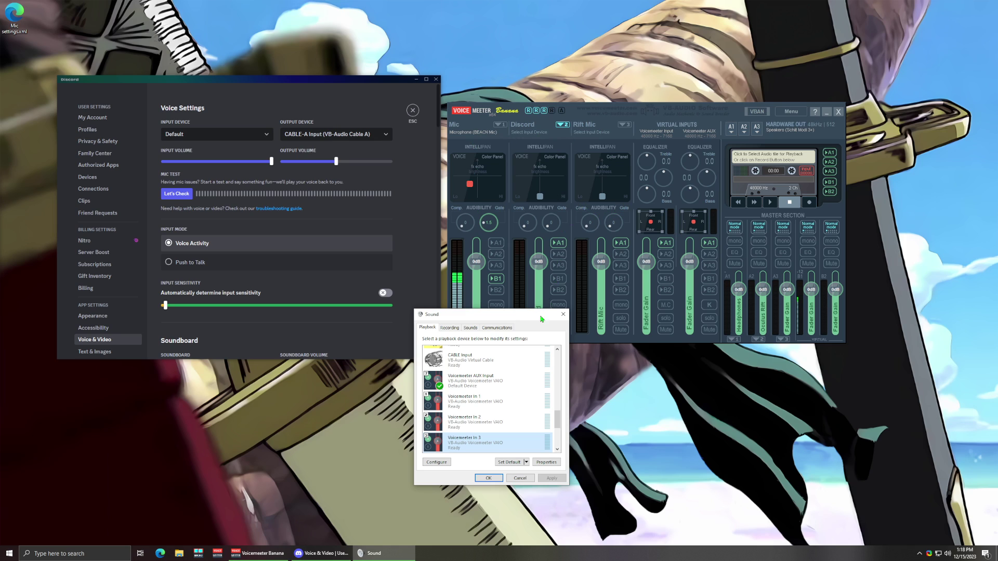
left_click(498, 423)
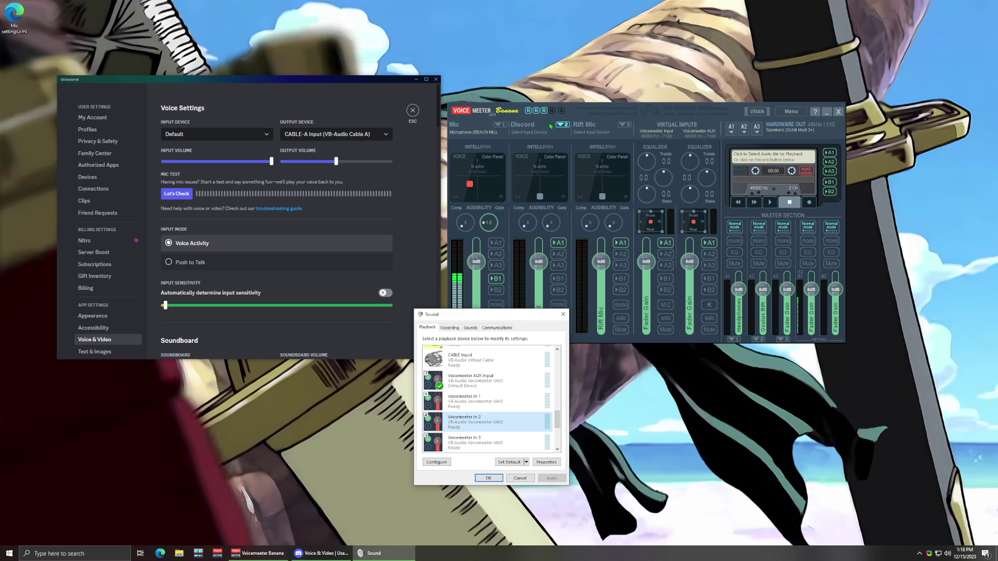
left_click(477, 446)
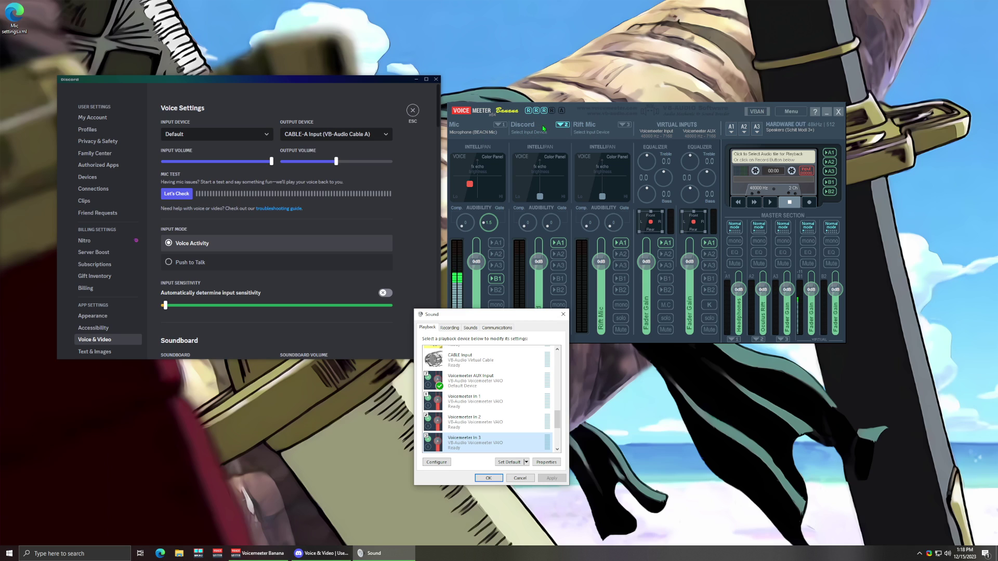
left_click(475, 423)
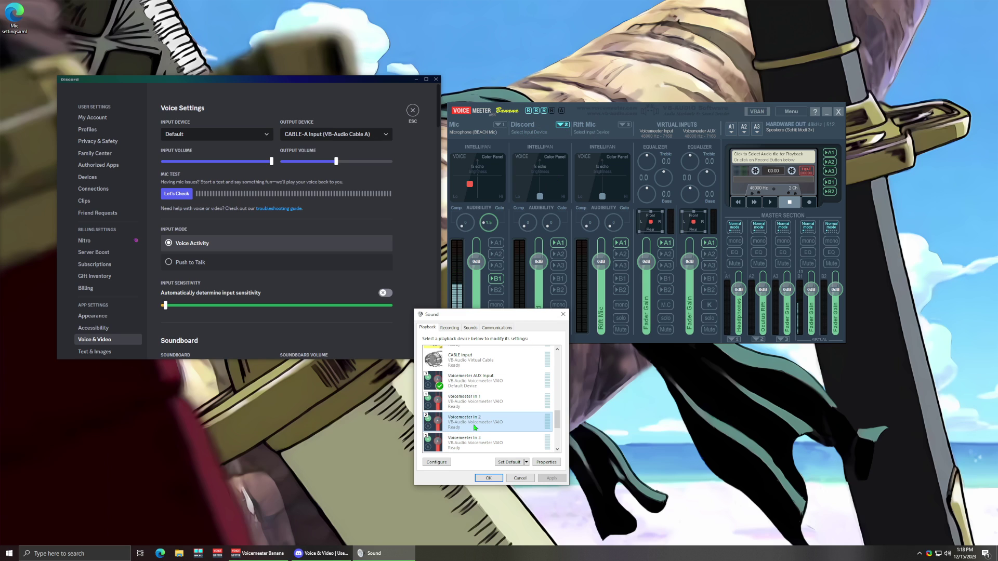
left_click(565, 128)
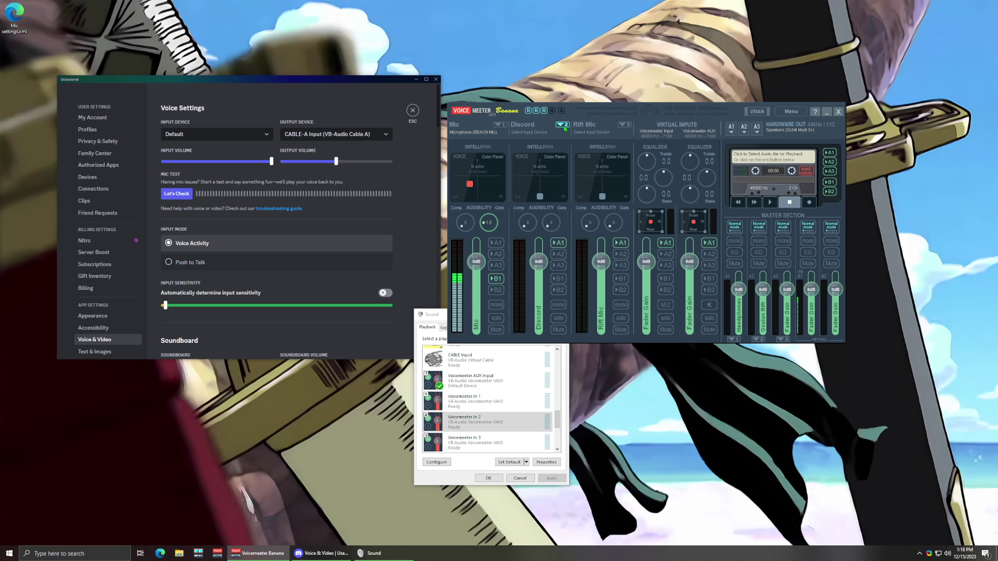
- Set Discord's voice output device to Voicemeeter In 2
left_click(567, 400)
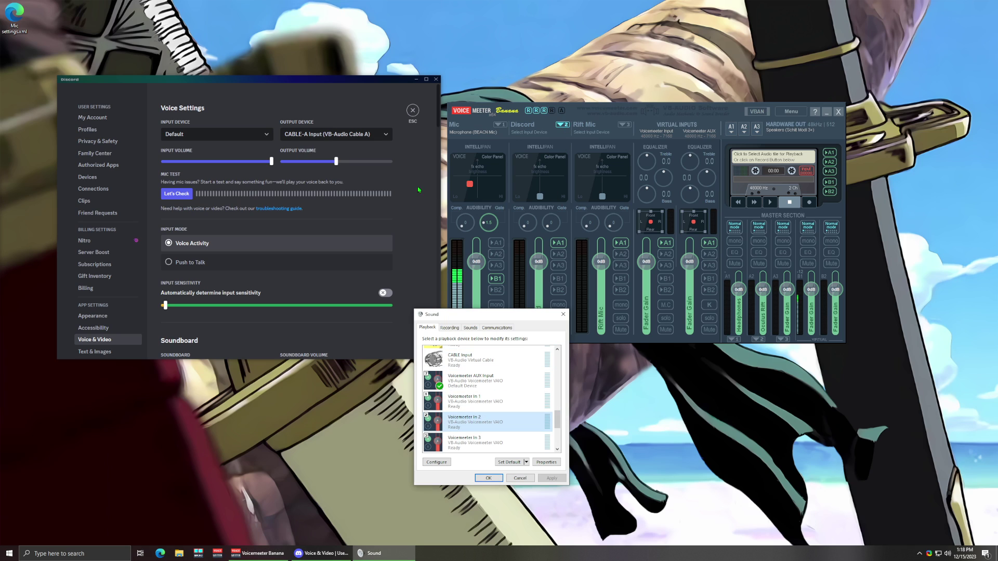
left_click(317, 136)
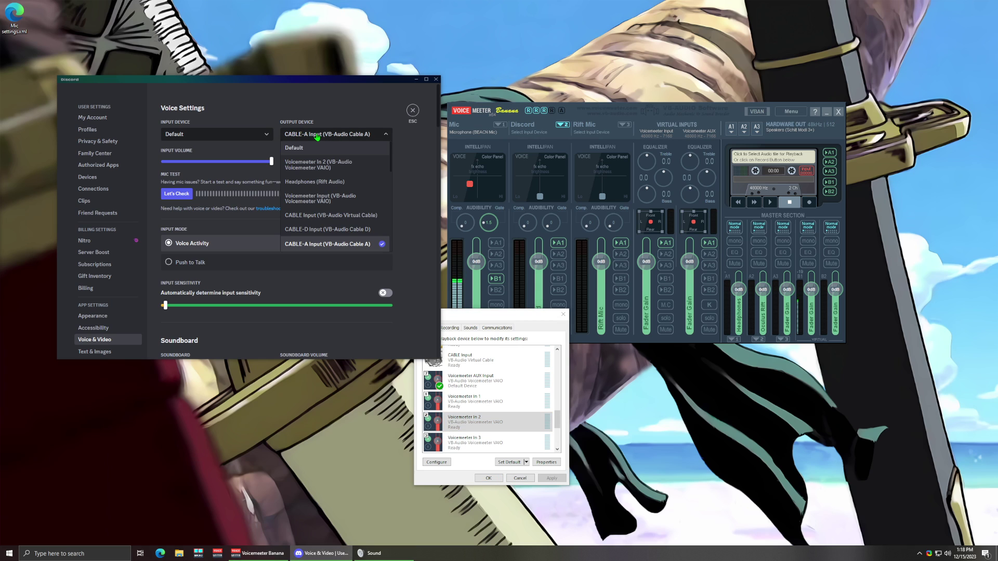
left_click(328, 166)
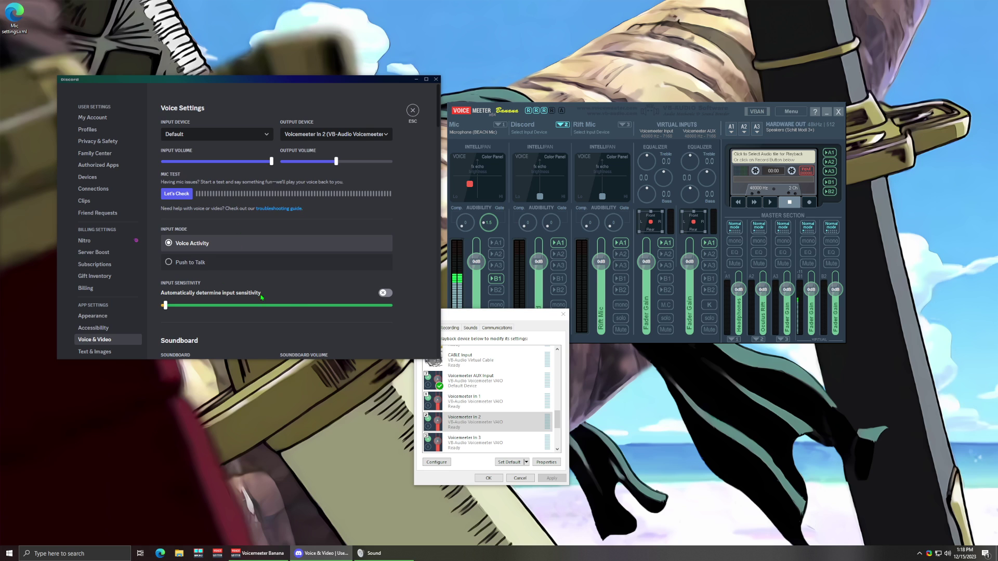
scroll(280, 312, "down", 5)
scroll(291, 307, "up", 2)
scroll(312, 301, "down", 1)
scroll(340, 292, "up", 1)
scroll(341, 293, "up", 4)
left_click_drag(498, 313, 505, 359)
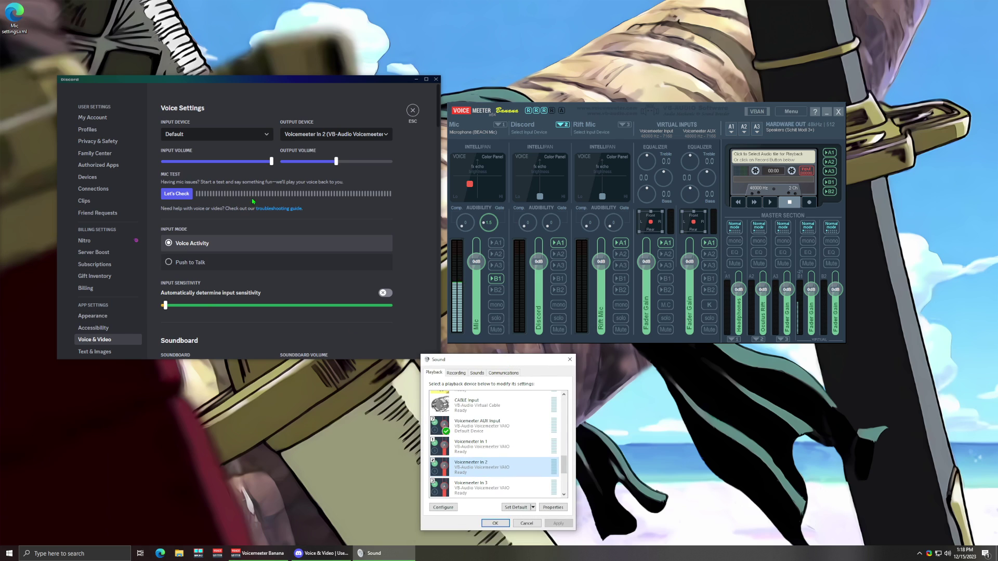
- Run and stop Discord's mic test, leaving the input device on Default
left_click(182, 196)
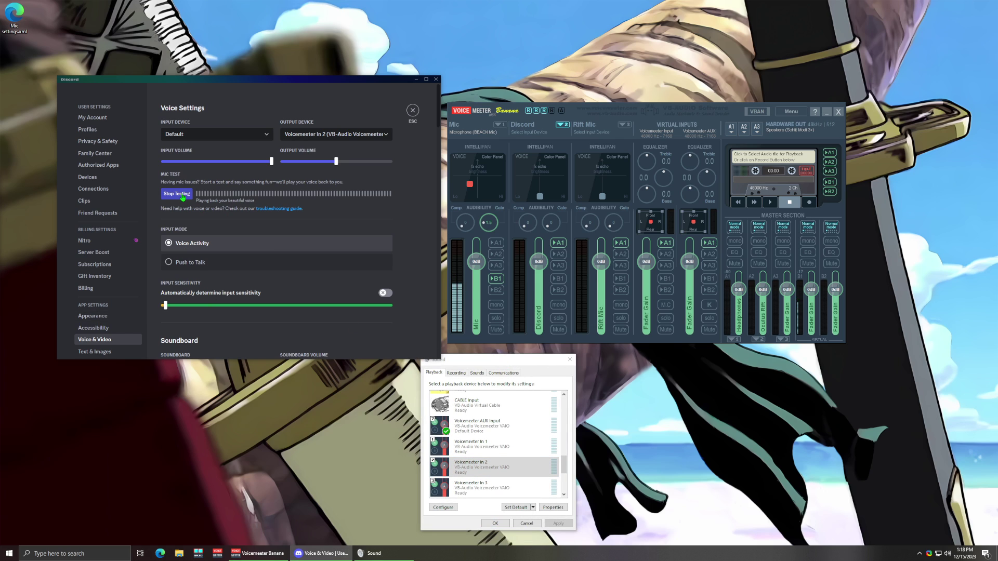
left_click(182, 197)
left_click(211, 137)
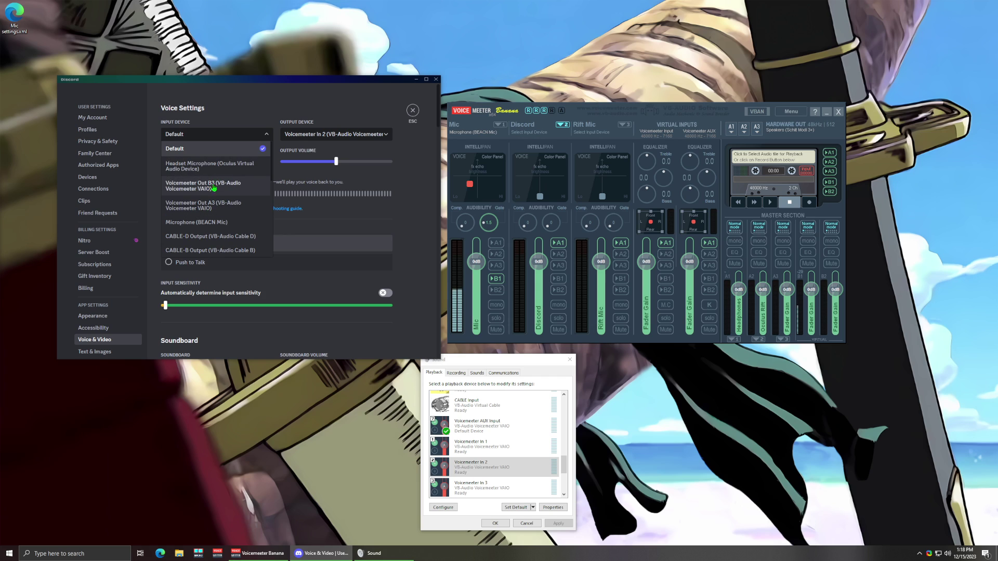
scroll(213, 204, "down", 5)
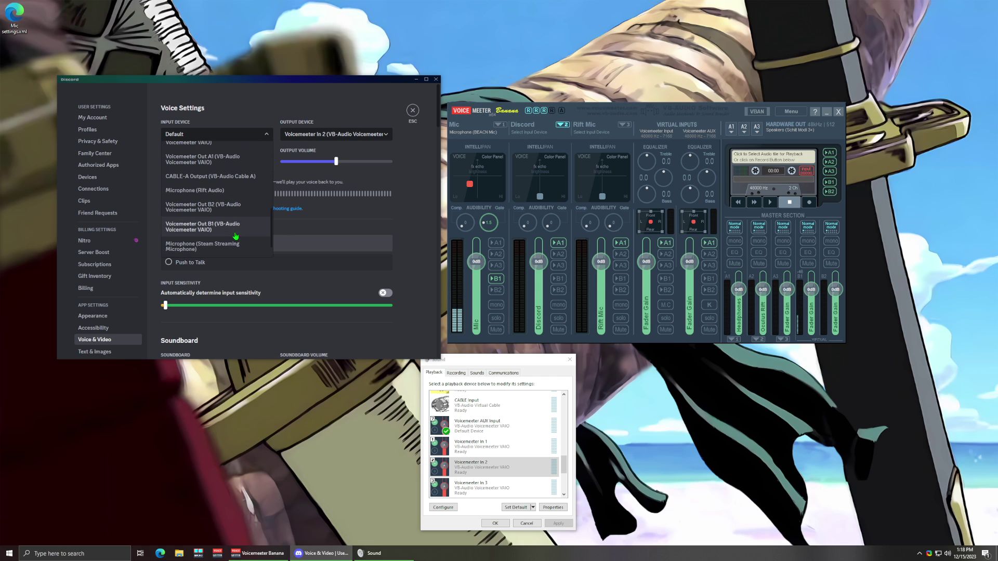
left_click(422, 194)
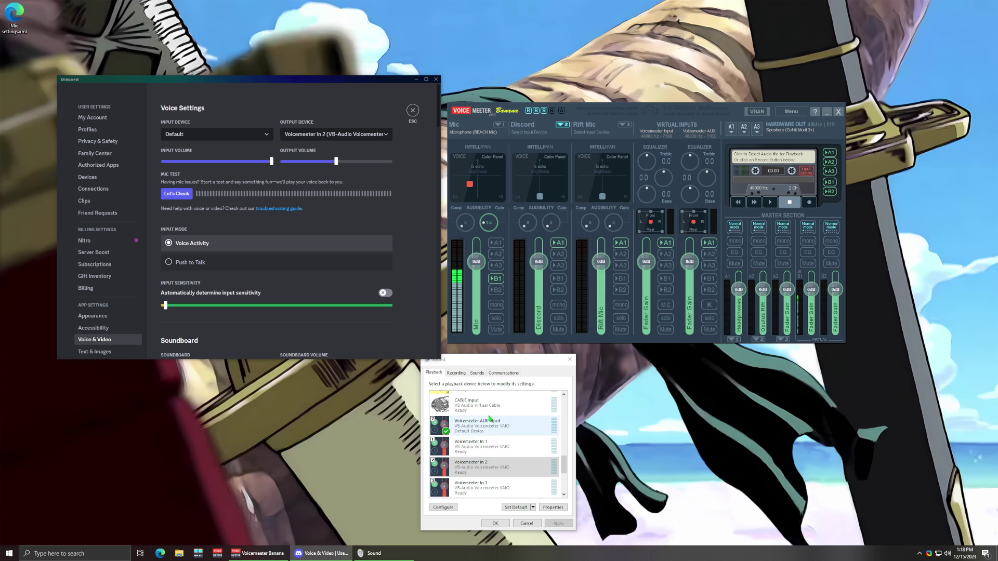
- Show the Recording devices list scrolled to Voicemeeter Out A3 through B2
left_click(457, 373)
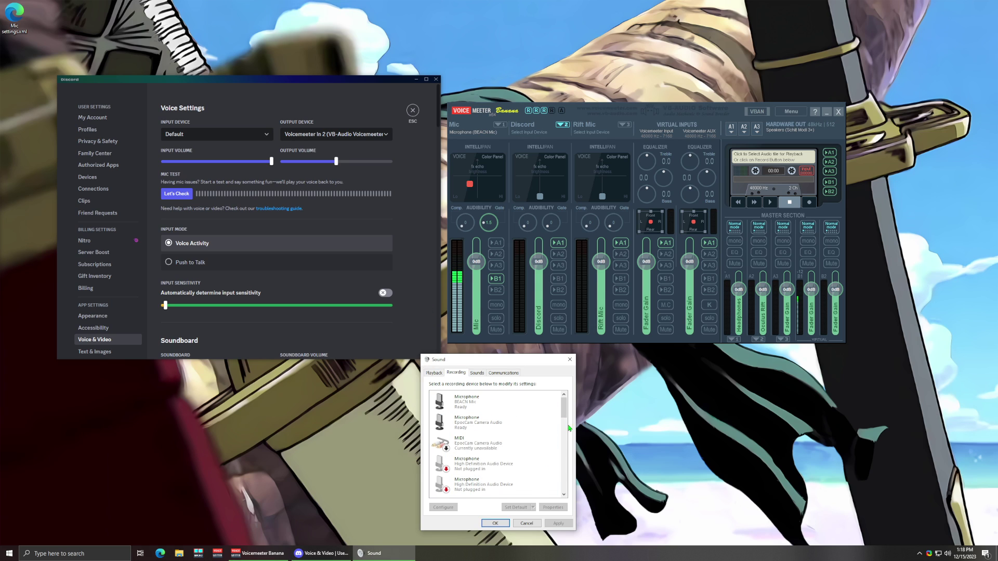
scroll(566, 418, "down", 3)
scroll(565, 419, "down", 5)
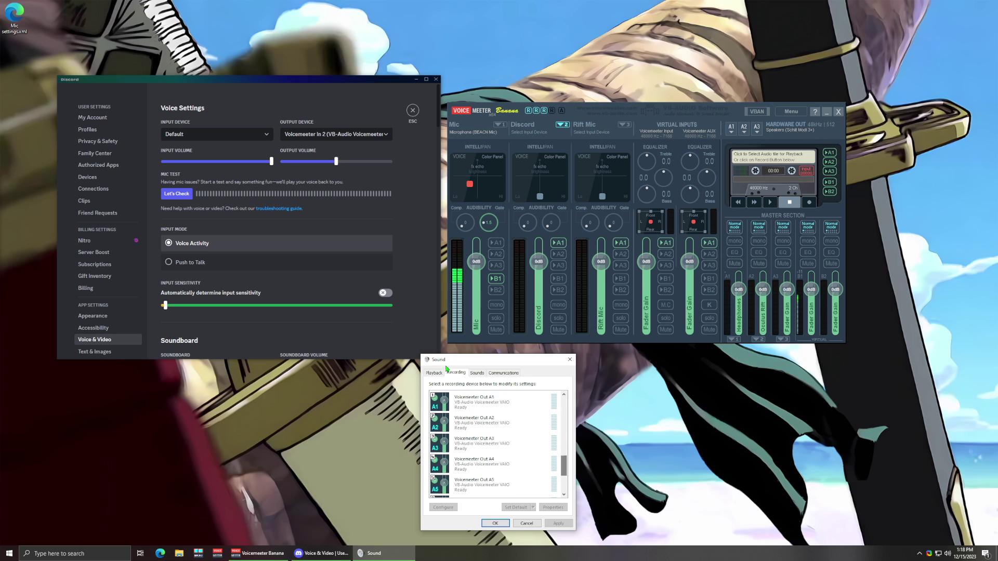
scroll(487, 401, "down", 2)
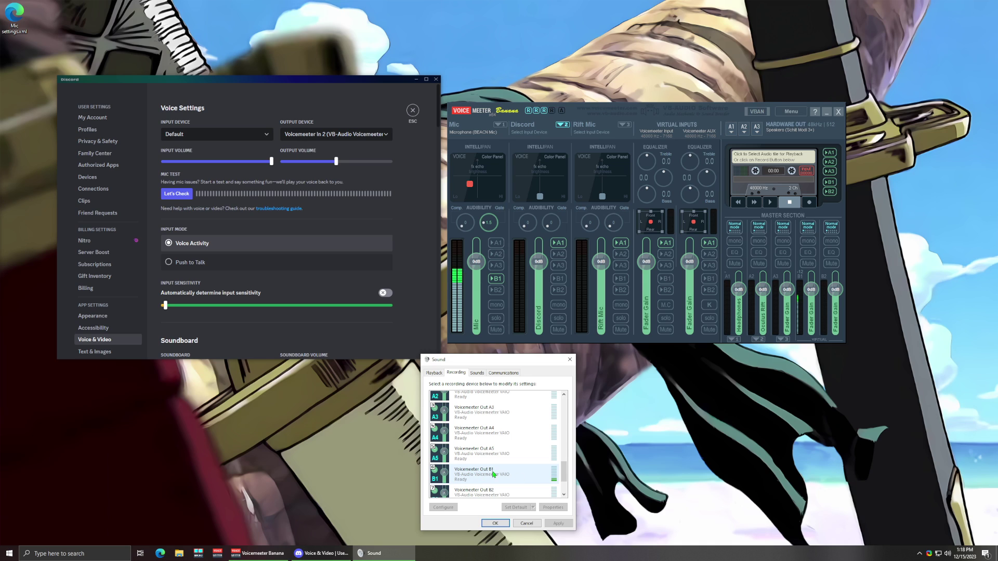
- Make Voicemeeter Out B1 Discord's input device and start the Let's Check mic test
left_click(229, 135)
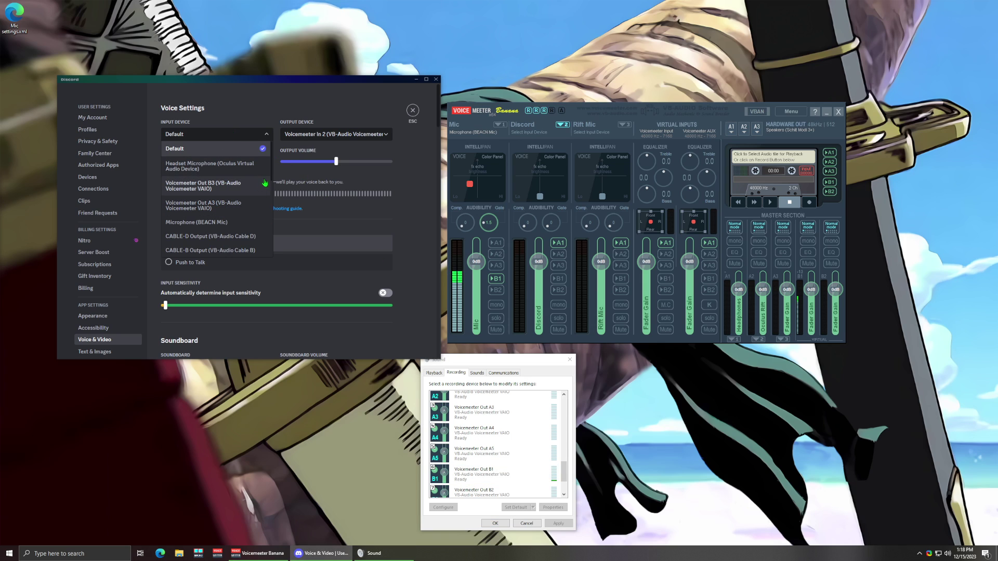
scroll(271, 188, "down", 2)
left_click_drag(271, 188, 267, 246)
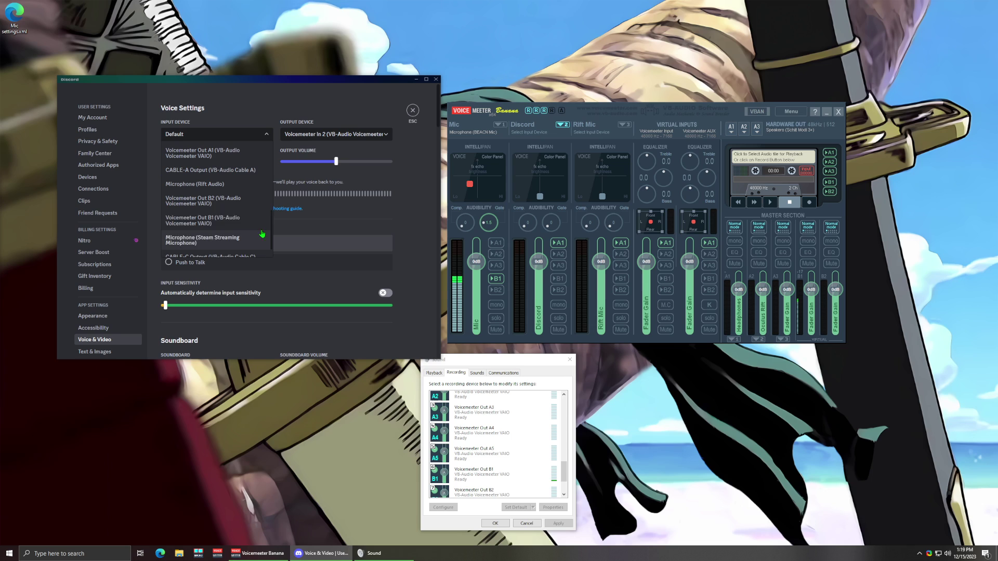
left_click(208, 222)
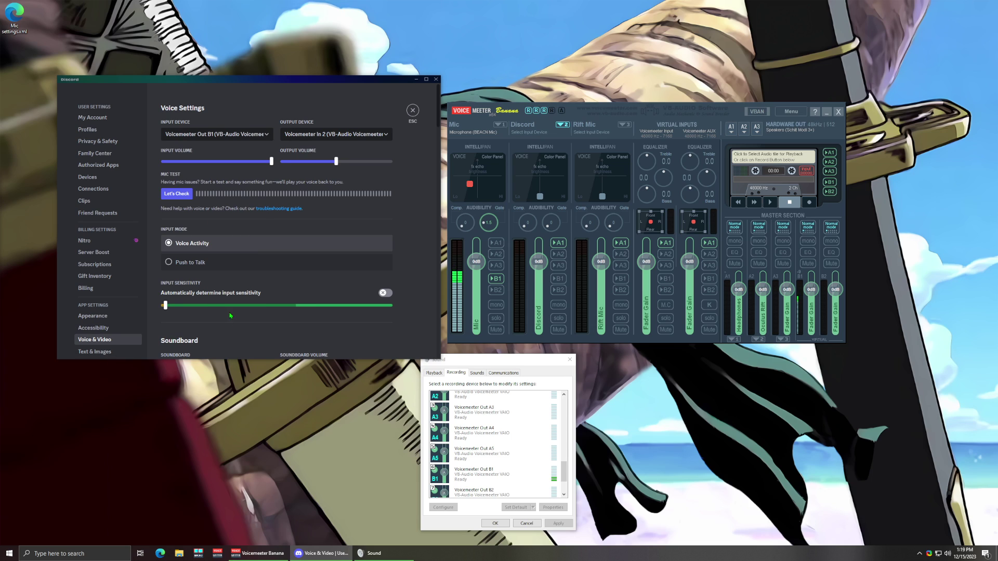
left_click(174, 196)
- Label the Voicemeeter Input strip 'Desktop' and the AUX strip 'Spotify'
left_click(625, 127)
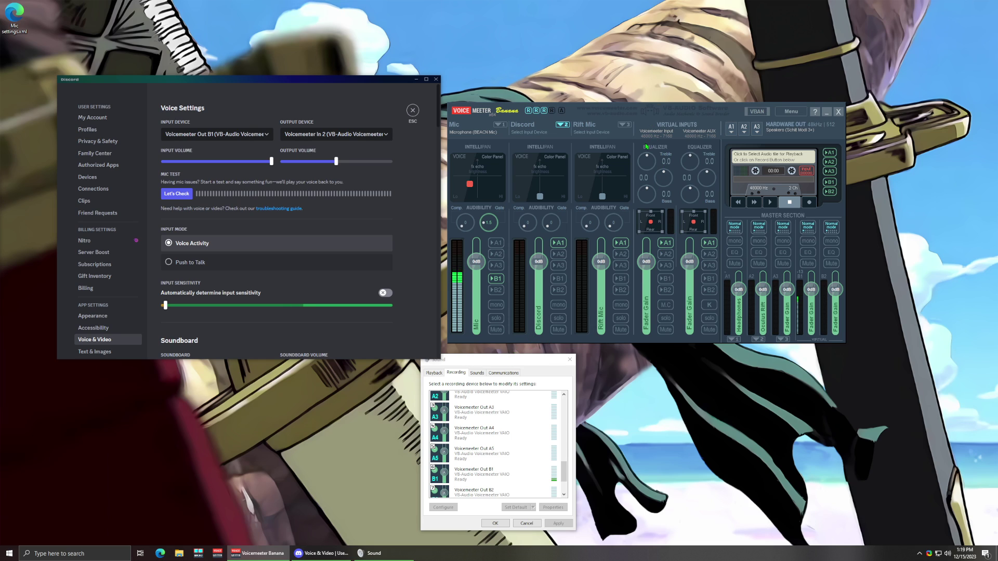
left_click(686, 122)
type("D")
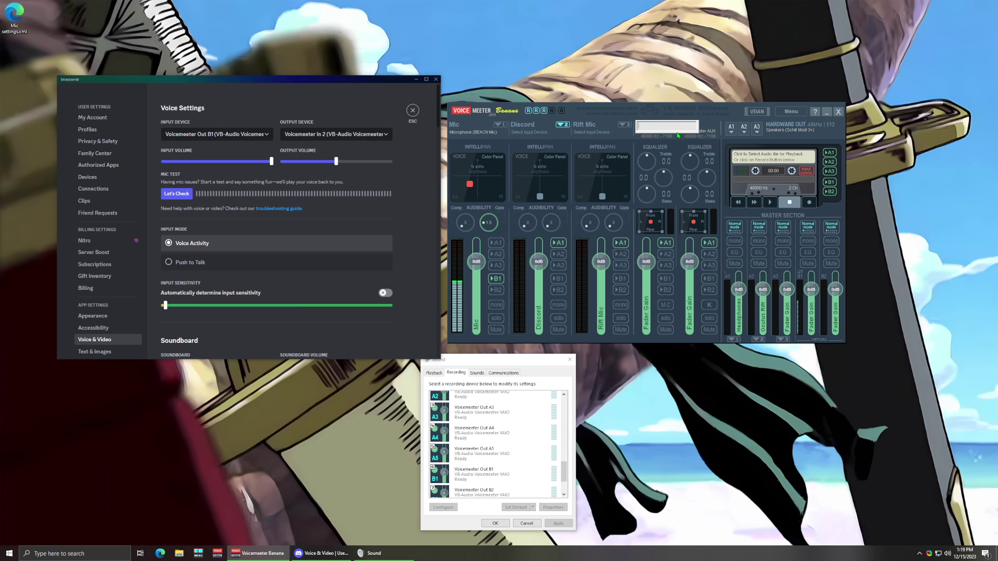
type("esktop")
key("Return")
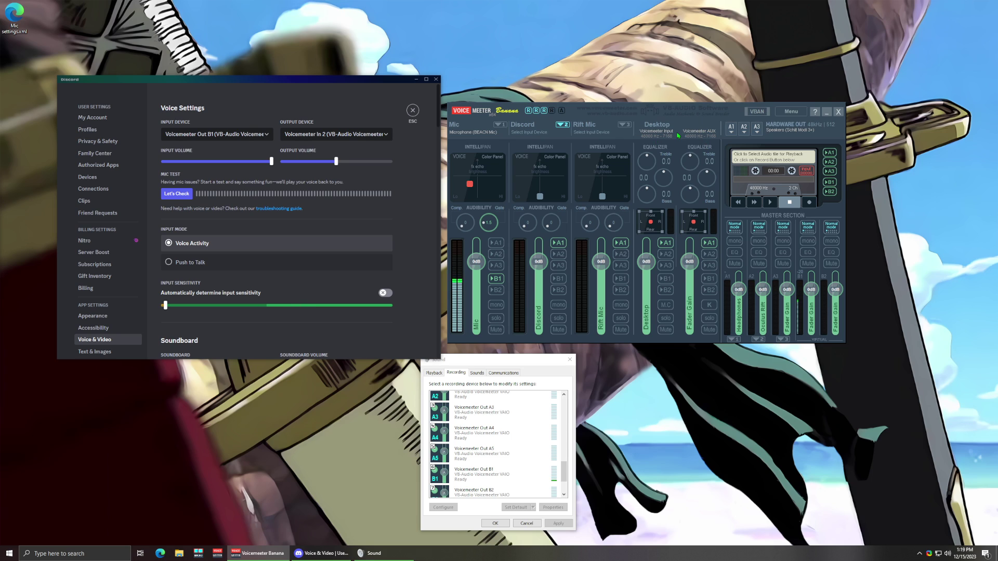
left_click(708, 128)
type("Spotify")
key("Return")
- Try renaming the Desktop strip 'Desktop/Desktop', then revert it to 'Desktop'
left_click(669, 125)
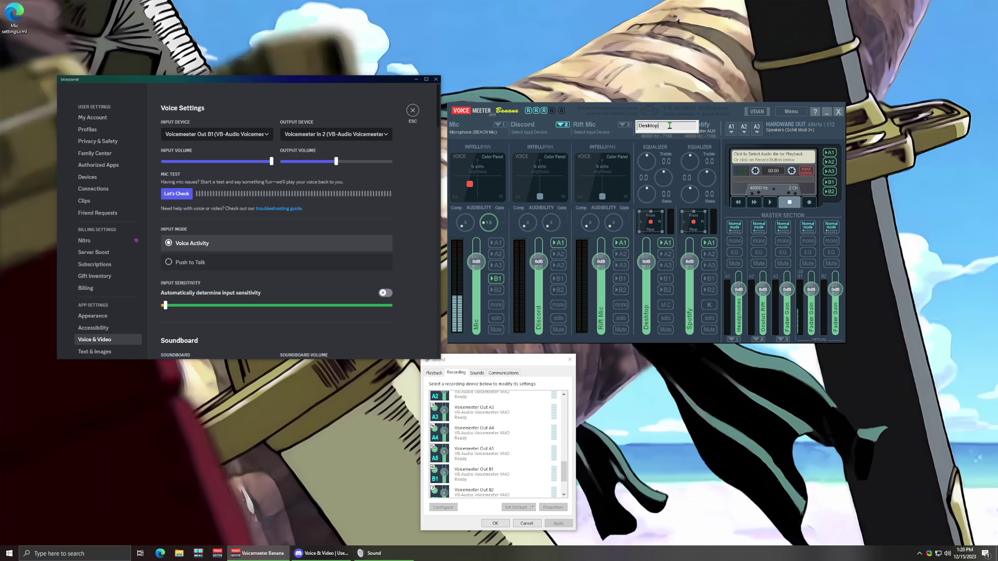
type("/Desktop")
key("Return")
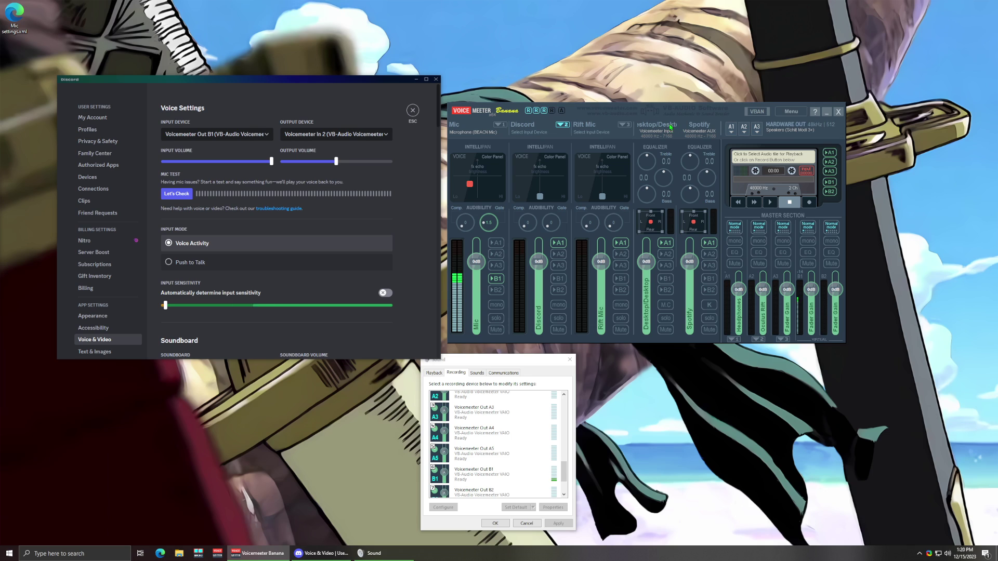
left_click(667, 130)
key("BackSpace")
key("BackSpace")
key("BackSpace")
key("BackSpace")
key("BackSpace")
key("BackSpace")
key("BackSpace")
key("BackSpace")
key("Return")
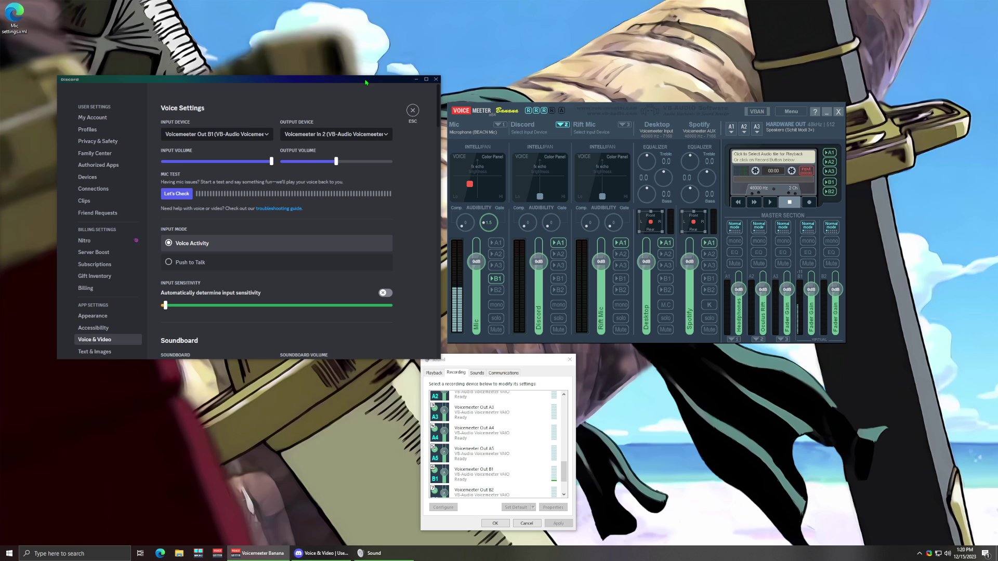
- Close Discord, shift the mixer left, and show the Playback device list in Sound
left_click(435, 79)
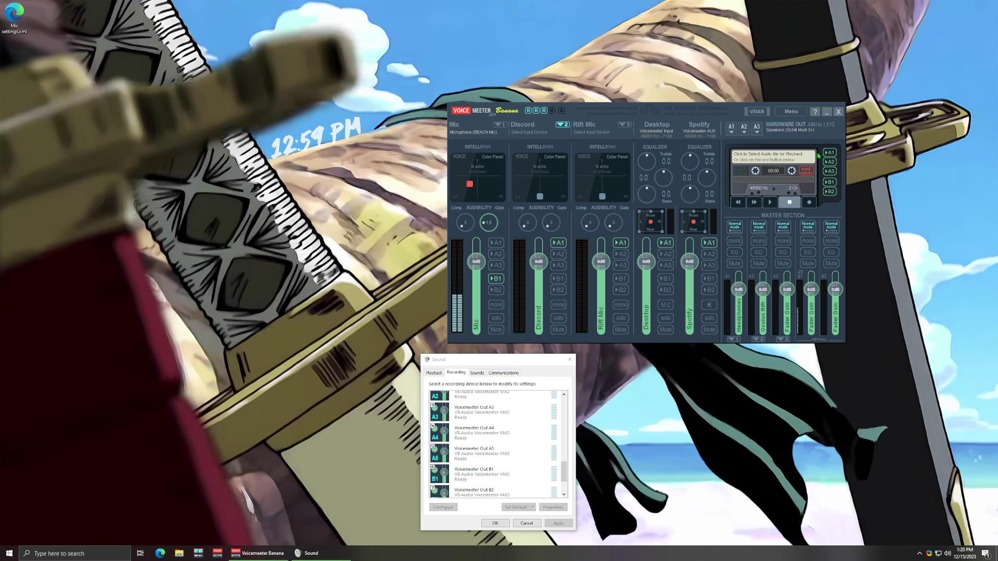
left_click_drag(680, 112, 514, 117)
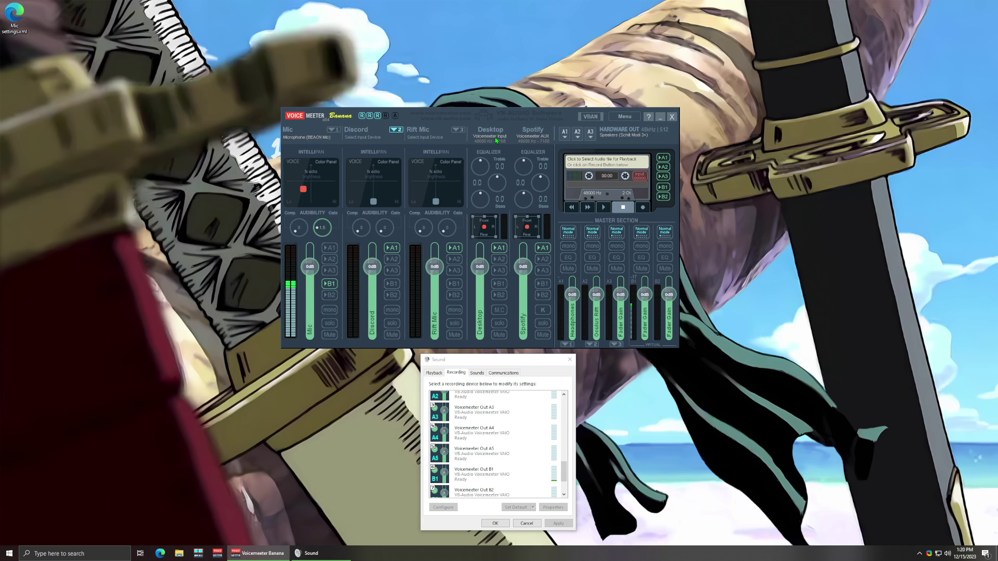
left_click(433, 373)
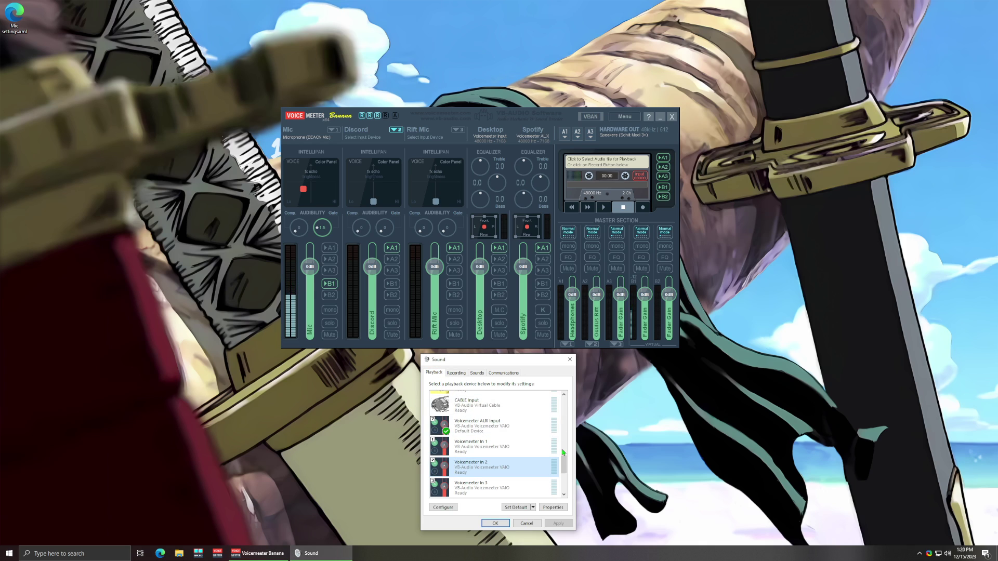
scroll(566, 472, "down", 3)
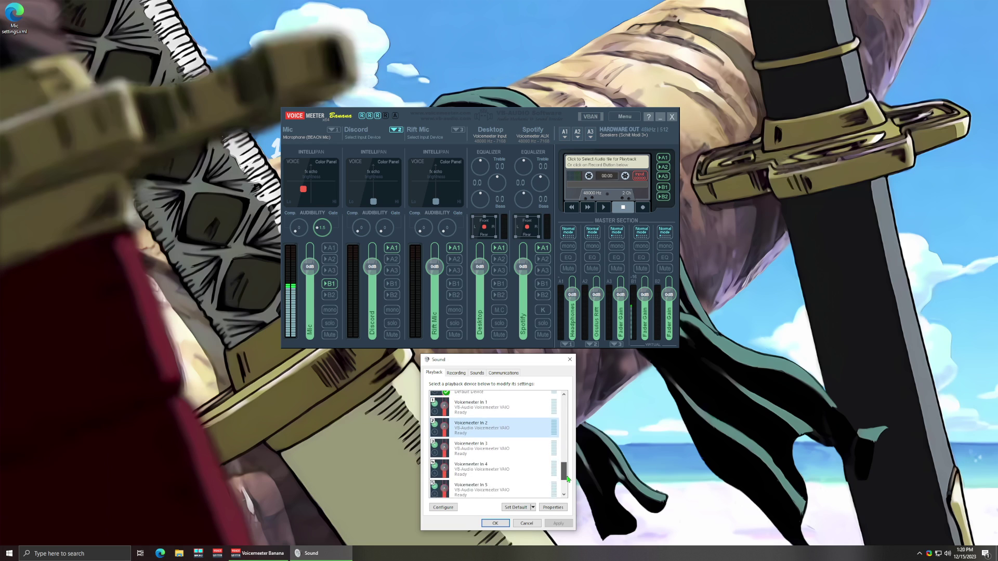
- Make Voicemeeter Input the default playback device and play a test tone through it
left_click(474, 452)
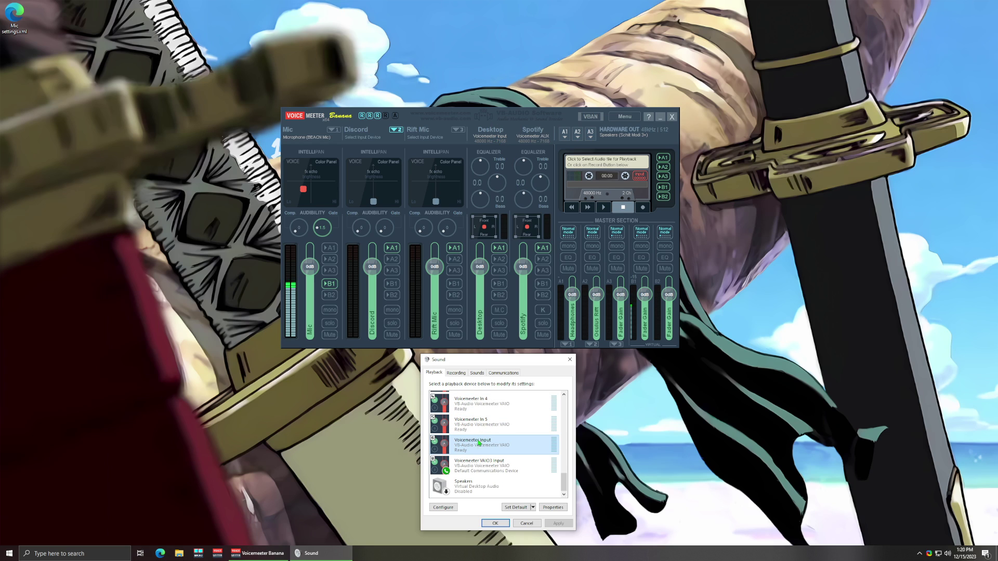
left_click(517, 507)
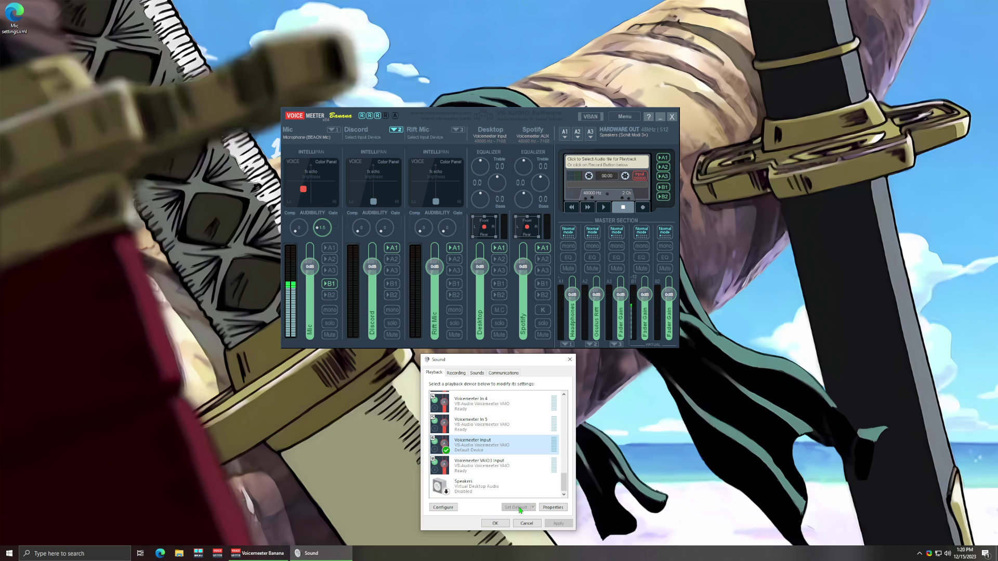
right_click(496, 451)
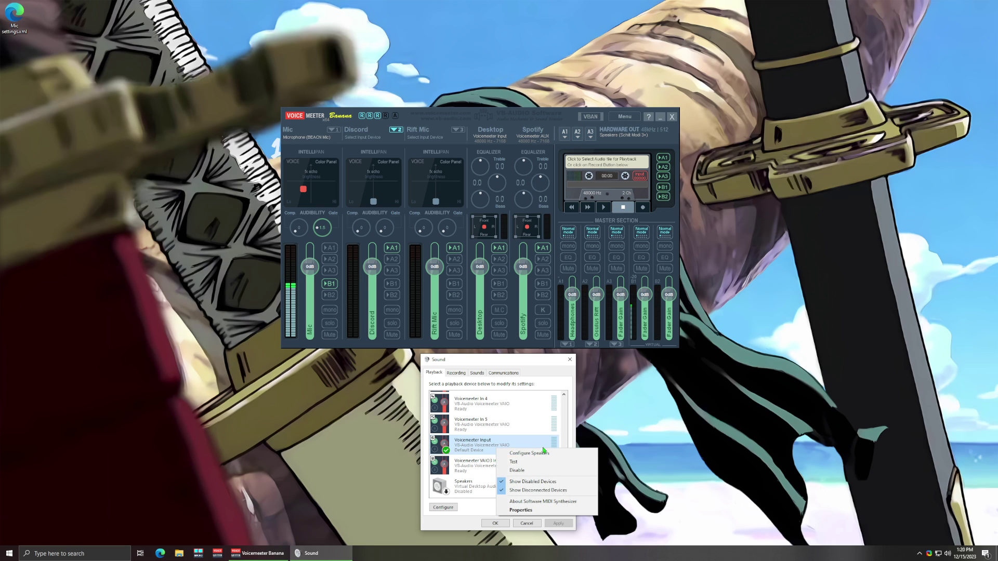
left_click(530, 463)
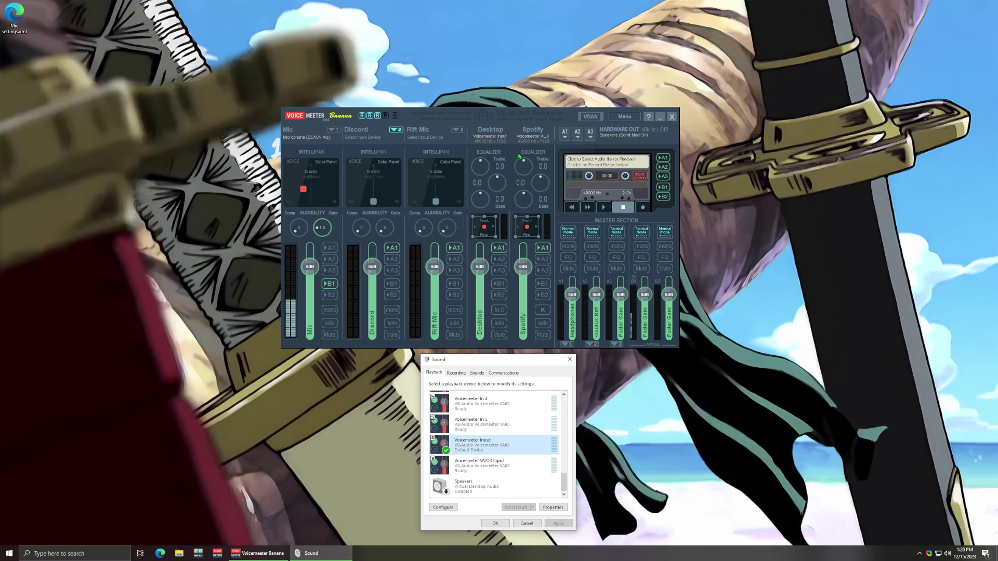
- Search 'mixer' for Sound mixer options and place Settings beside the Voicemeeter mixer
left_click(90, 554)
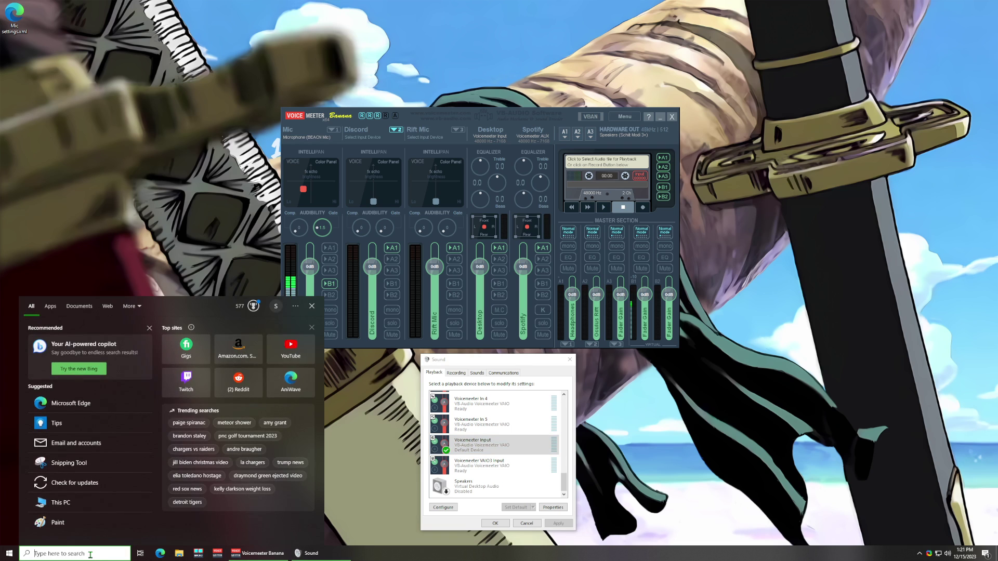
type("mixer")
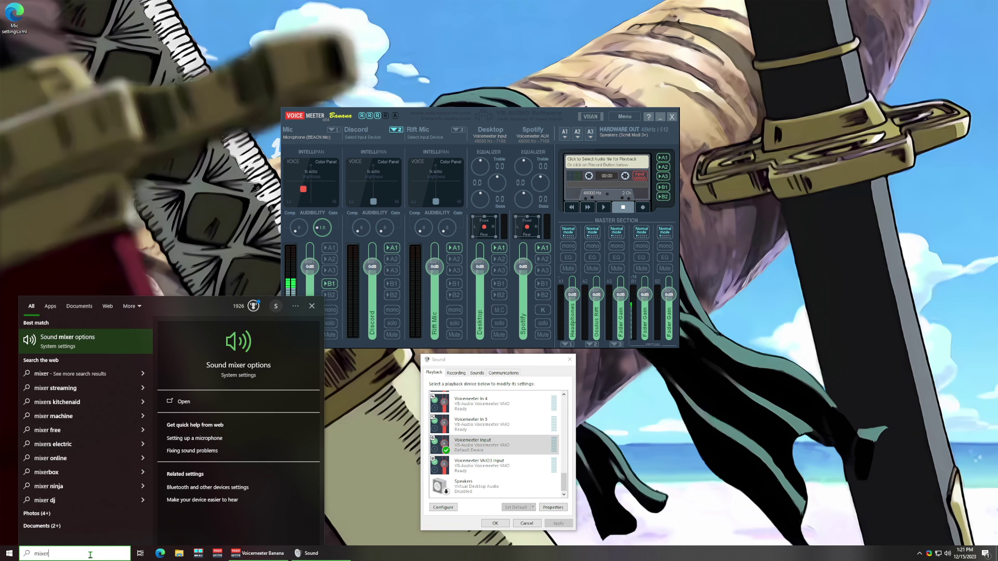
key("Return")
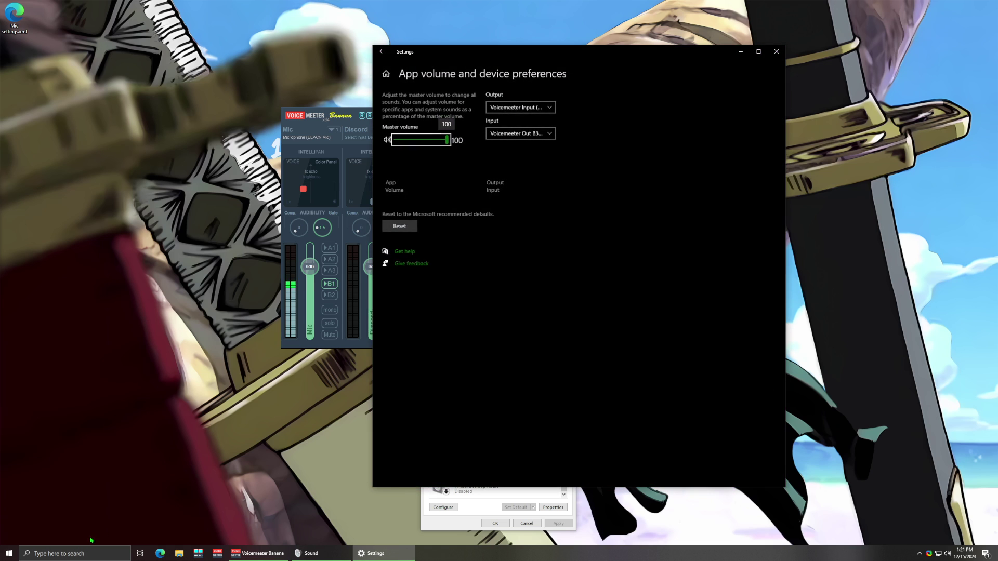
left_click_drag(586, 56, 225, 64)
left_click_drag(478, 106, 618, 105)
scroll(229, 370, "down", 1)
scroll(229, 370, "down", 3)
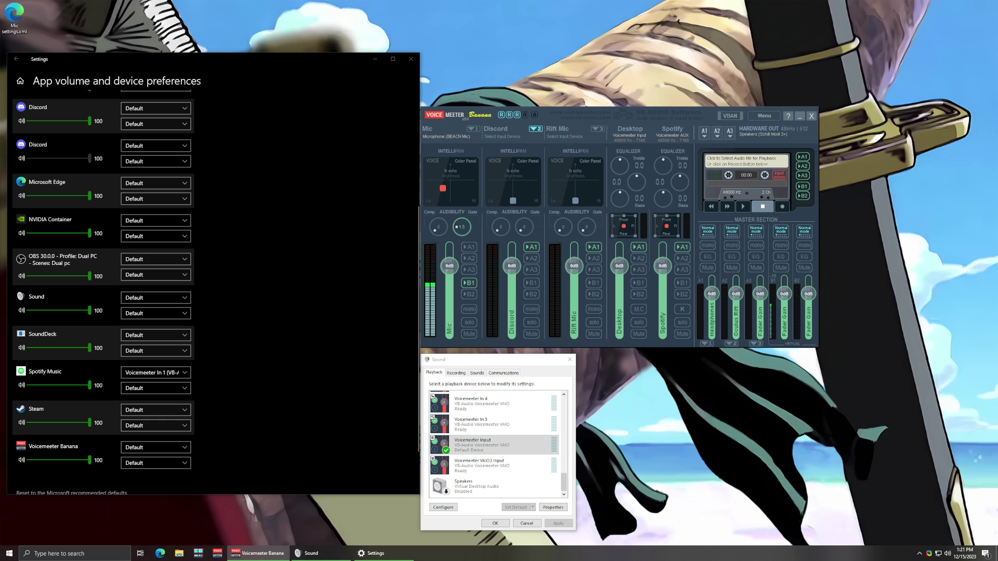
- Route Spotify Music's output to Voicemeeter AUX Input and lower the Spotify strip to about -20.5 dB
left_click(155, 372)
scroll(155, 363, "up", 5)
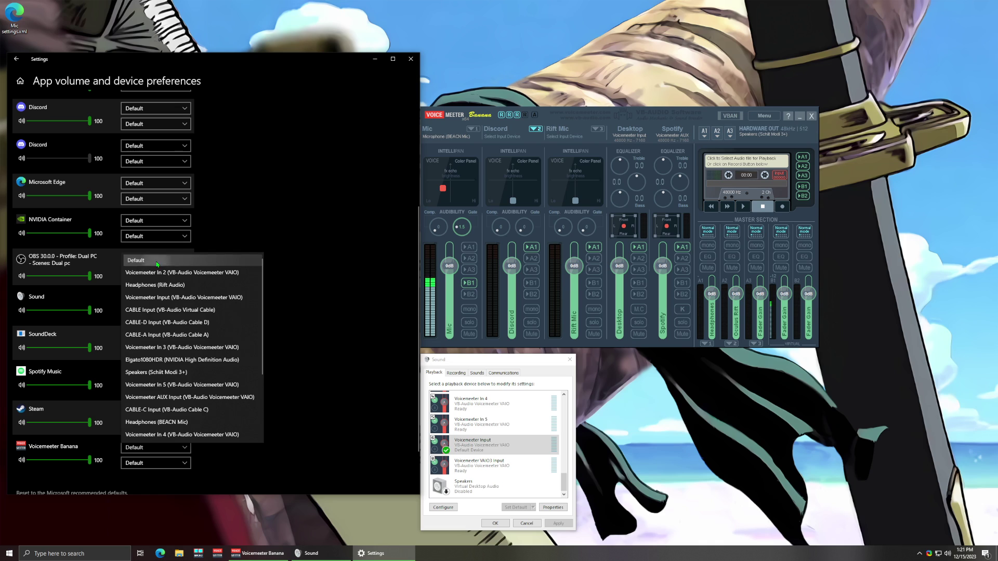
left_click(157, 260)
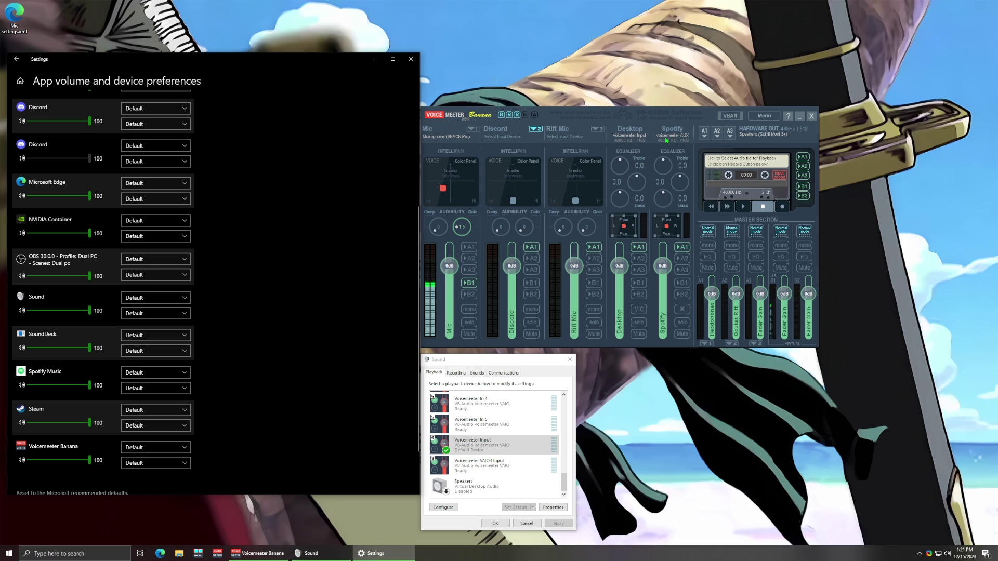
left_click(168, 373)
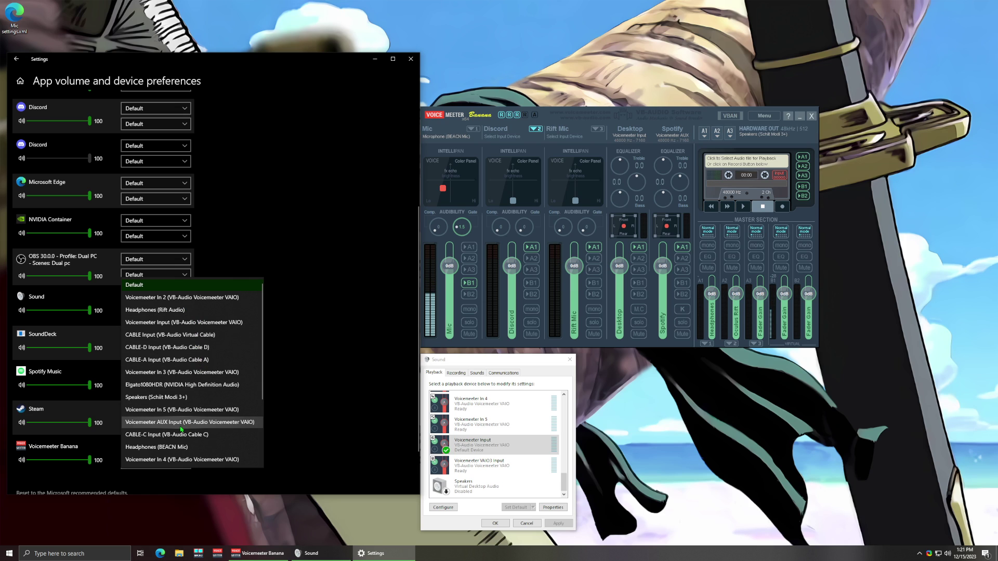
left_click(158, 424)
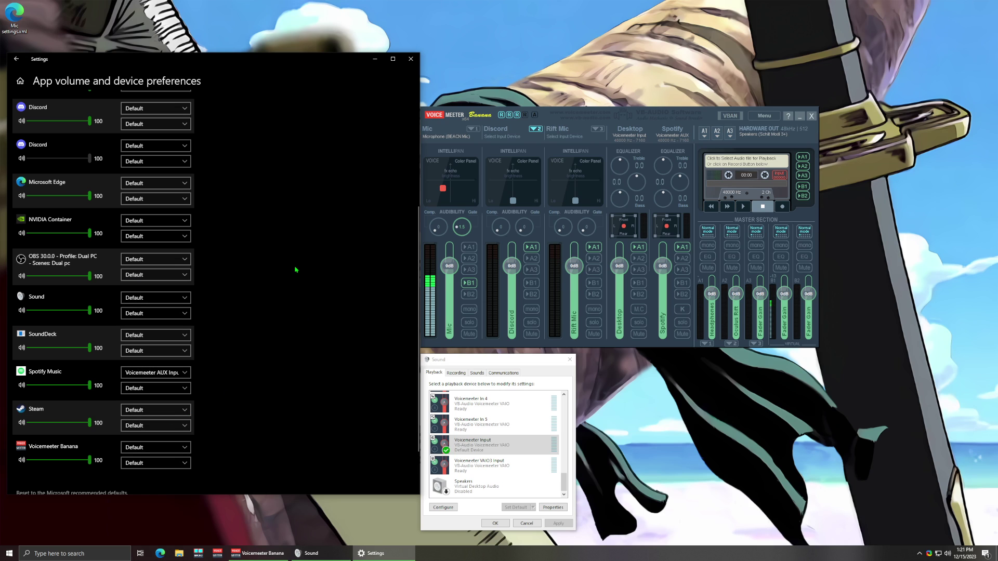
left_click_drag(662, 266, 663, 297)
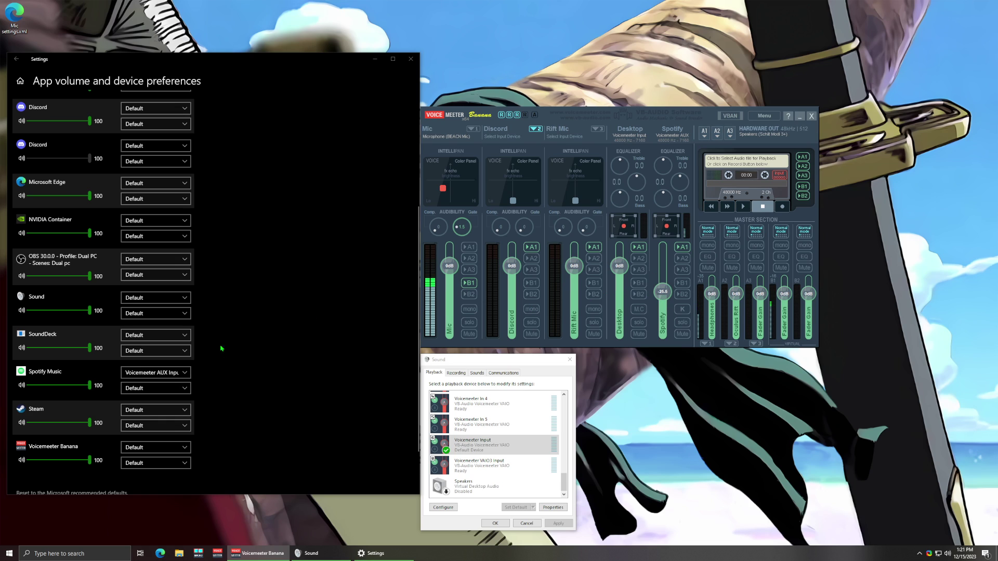
- Rename the Rift Mic strip for Spotify, leaving it as 'spotiyf'
double_click(572, 130)
type("spotiyf")
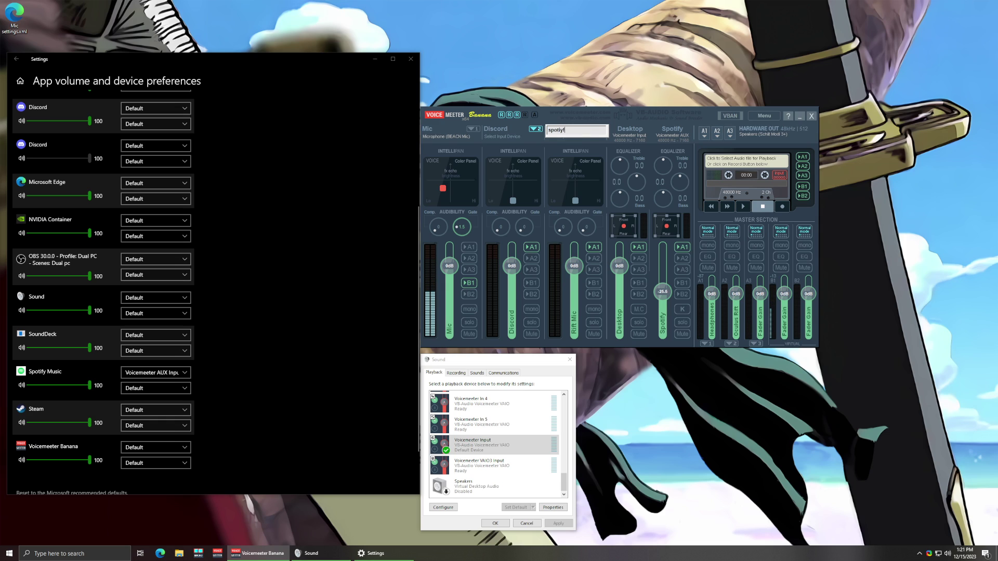
key("Return")
double_click(578, 129)
key("Escape")
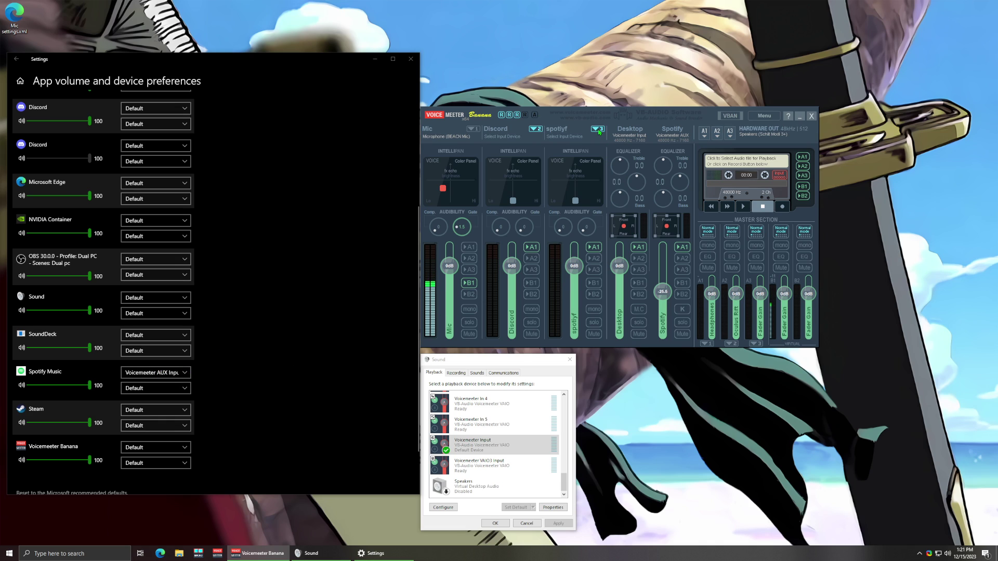
- Briefly route Spotify Music to Voicemeeter In 3, reset its fader to 0 dB, then return it to AUX Input
left_click(190, 371)
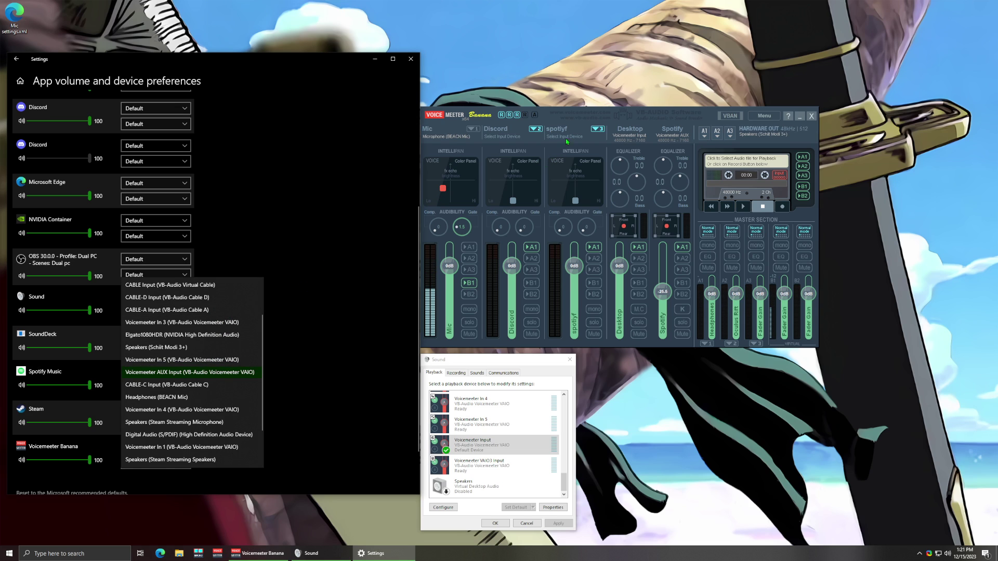
left_click(164, 322)
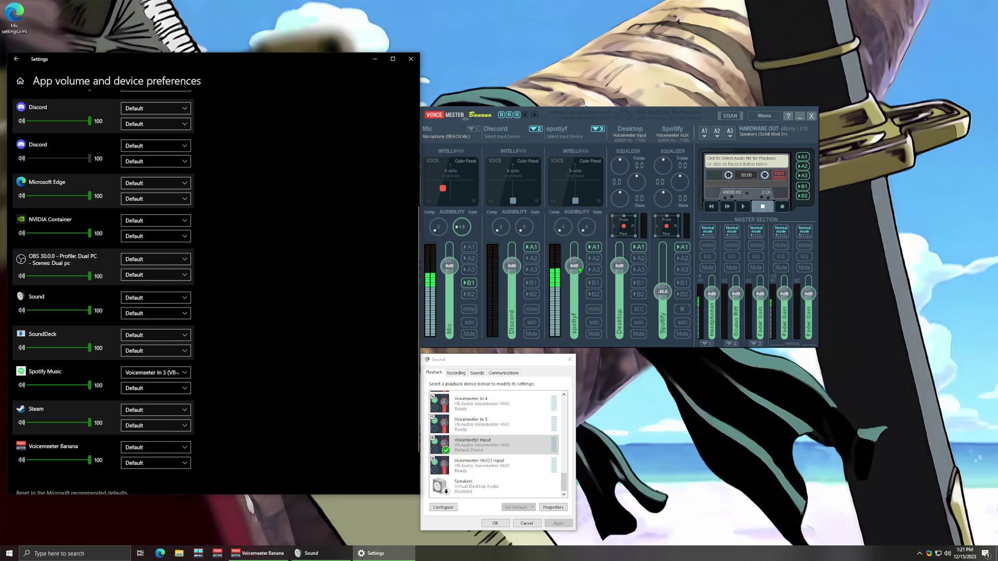
left_click_drag(573, 266, 575, 286)
double_click(575, 287)
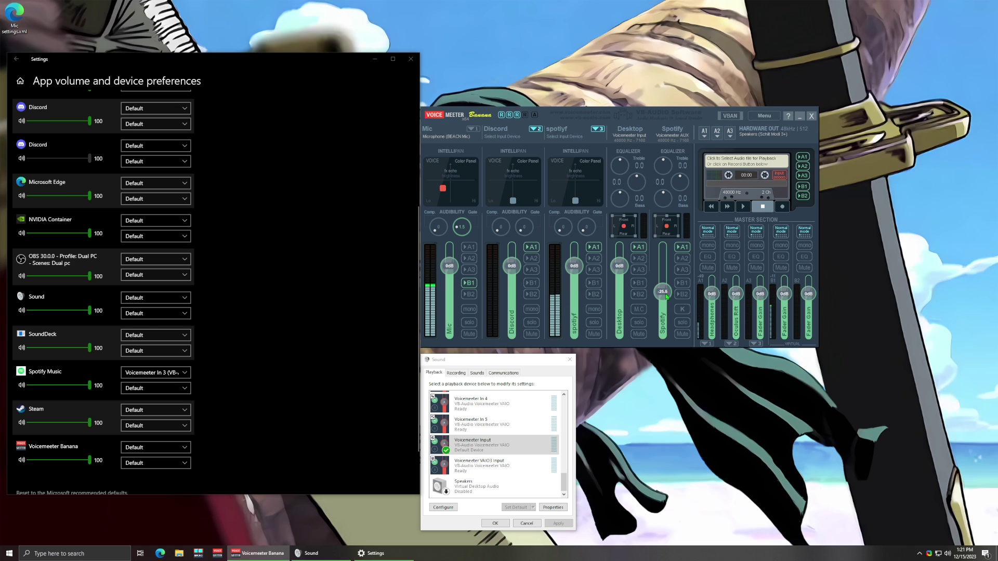
left_click(176, 372)
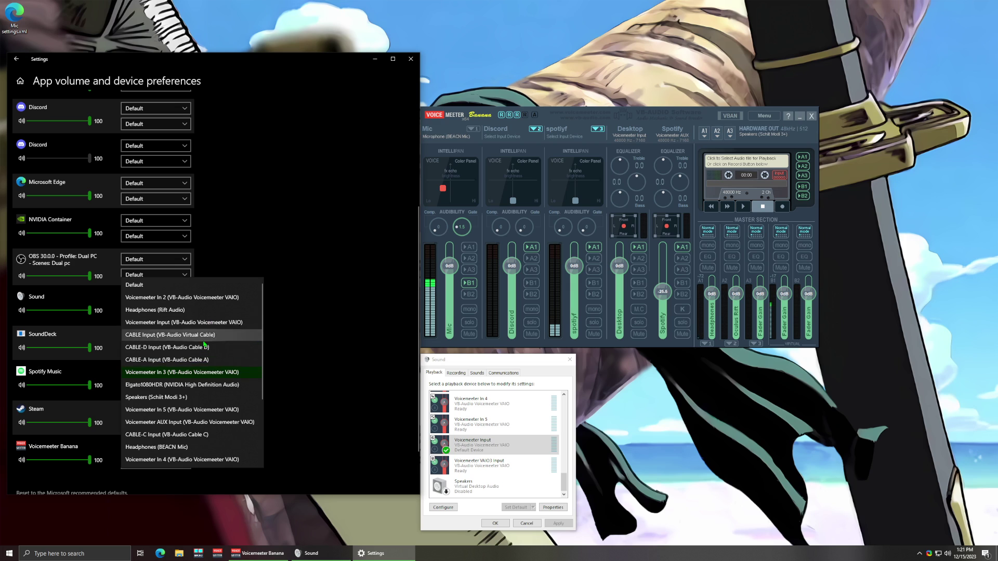
left_click(187, 424)
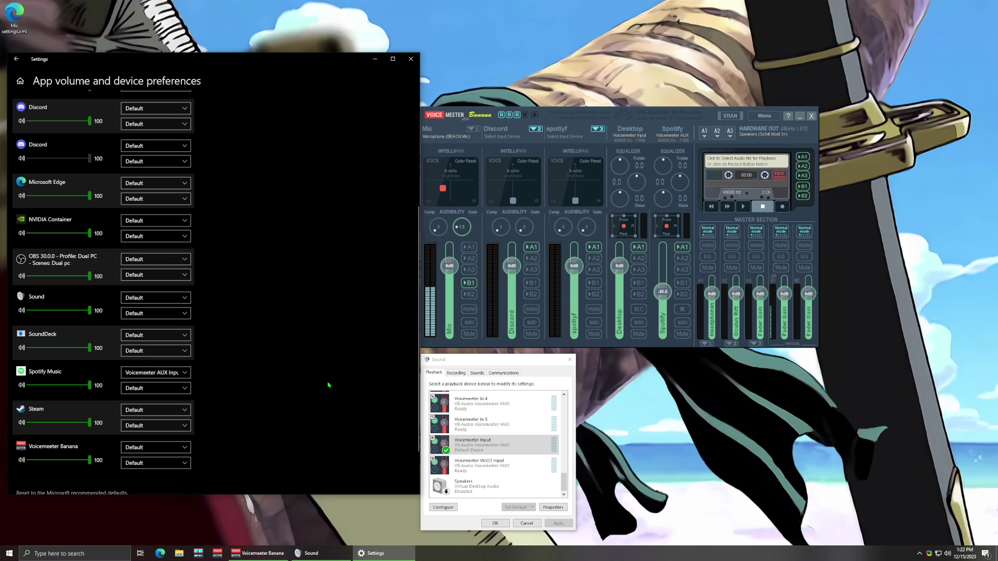
- Try routing Spotify Music's output to Voicemeeter In 1
left_click(659, 120)
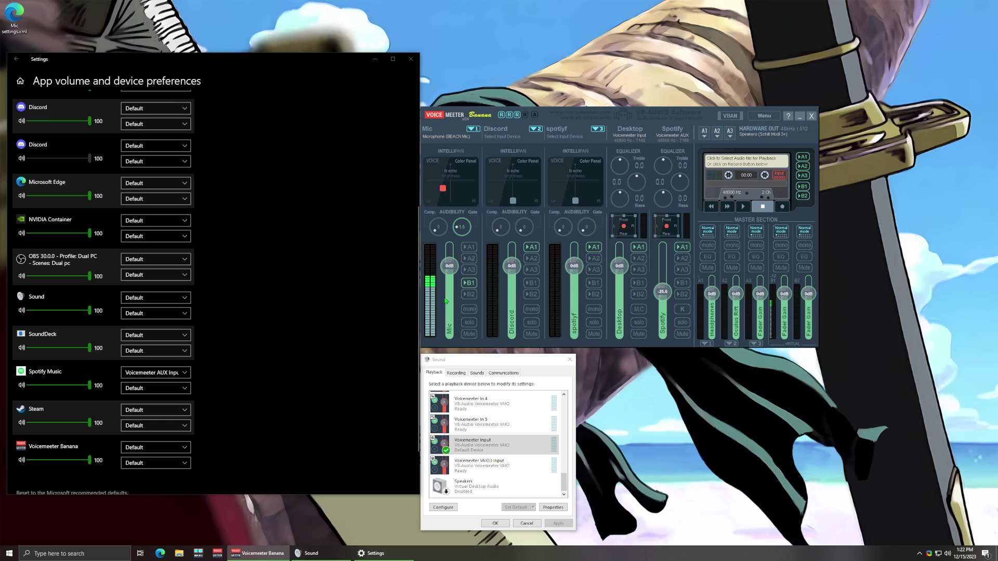
left_click(163, 372)
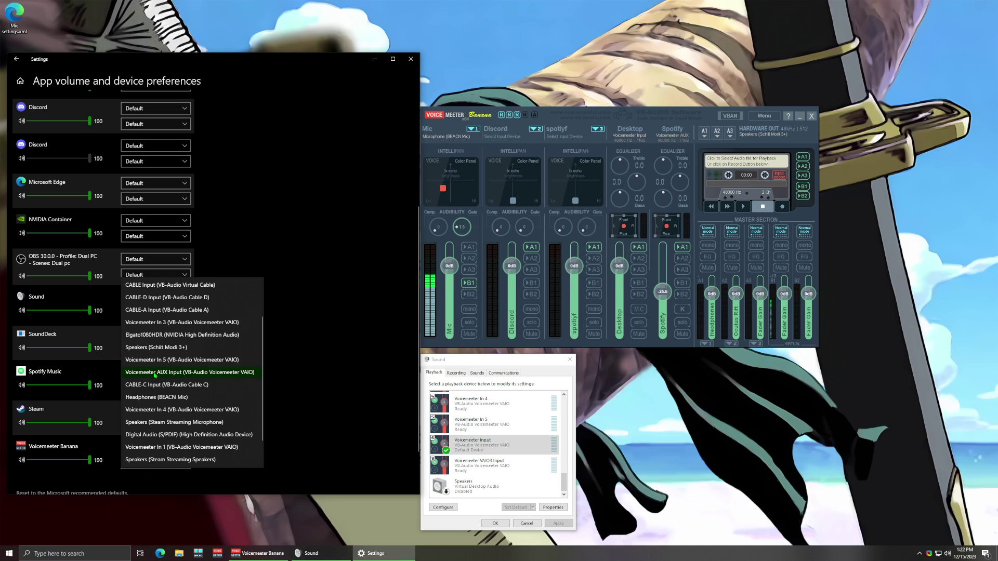
scroll(190, 333, "up", 2)
scroll(188, 325, "down", 3)
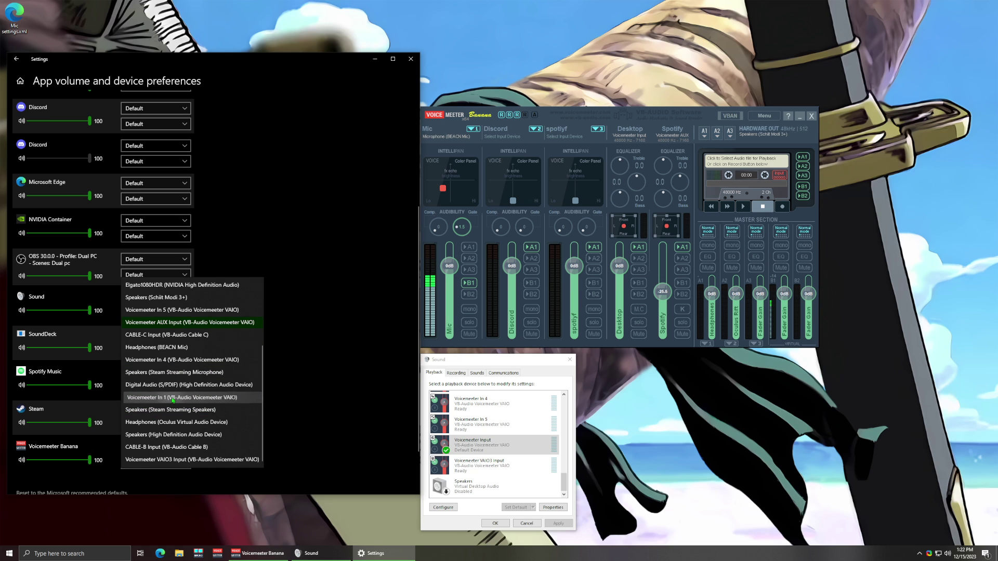
left_click(172, 398)
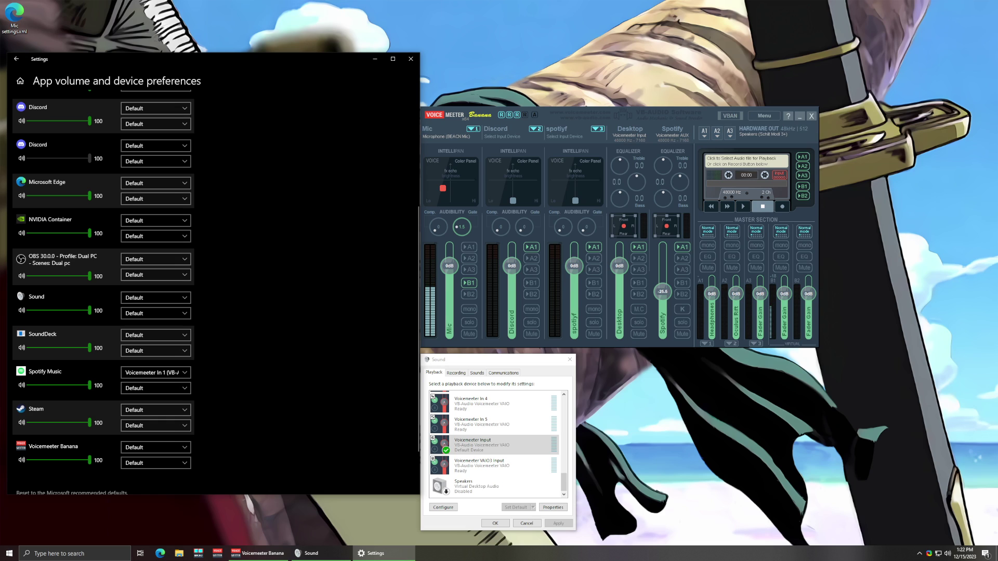
- Toggle the microphone strip's A1 output on and back off
key("alt+Tab")
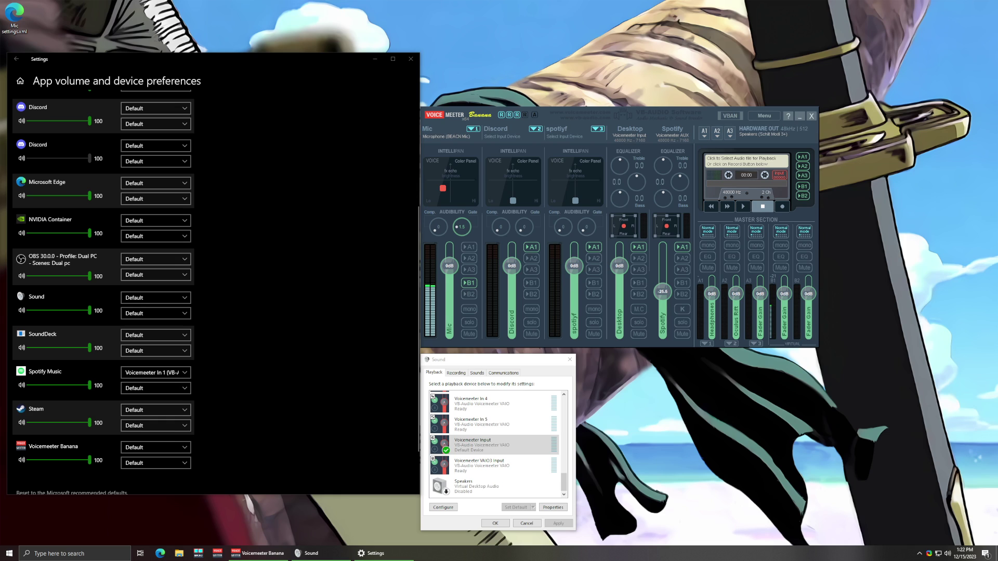
left_click(471, 249)
left_click(469, 247)
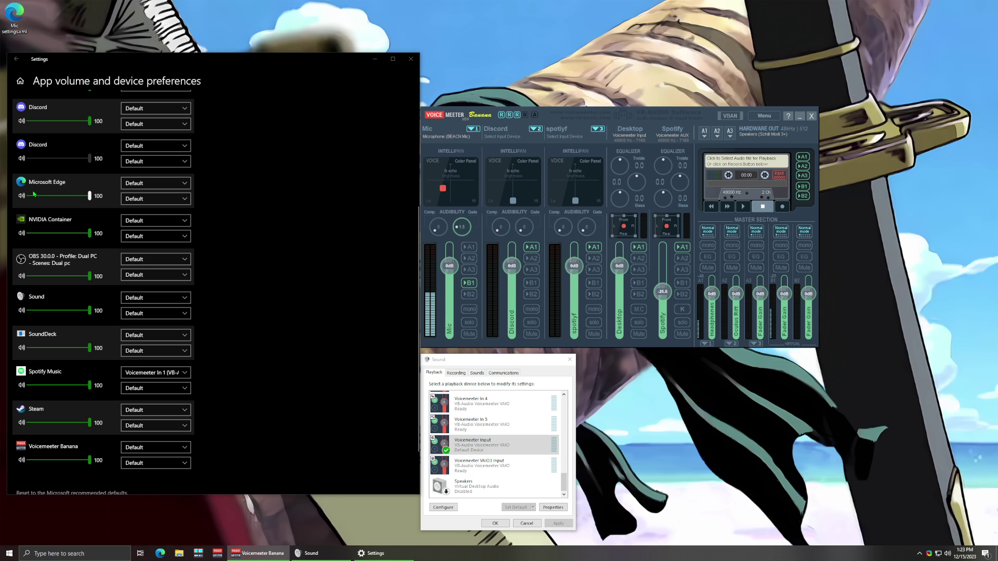
- Route Spotify Music back to Voicemeeter AUX Input and close Settings
left_click(185, 372)
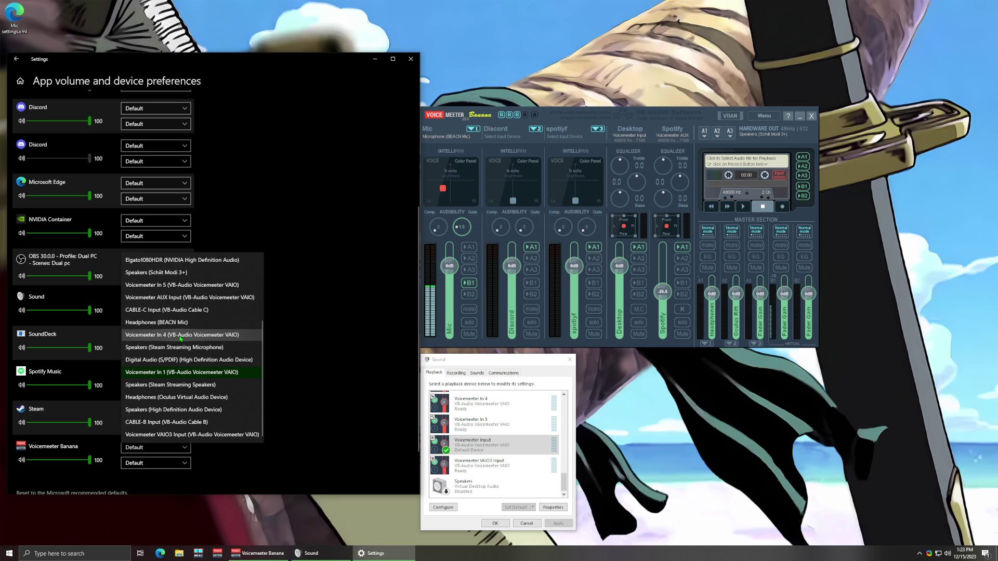
left_click(182, 299)
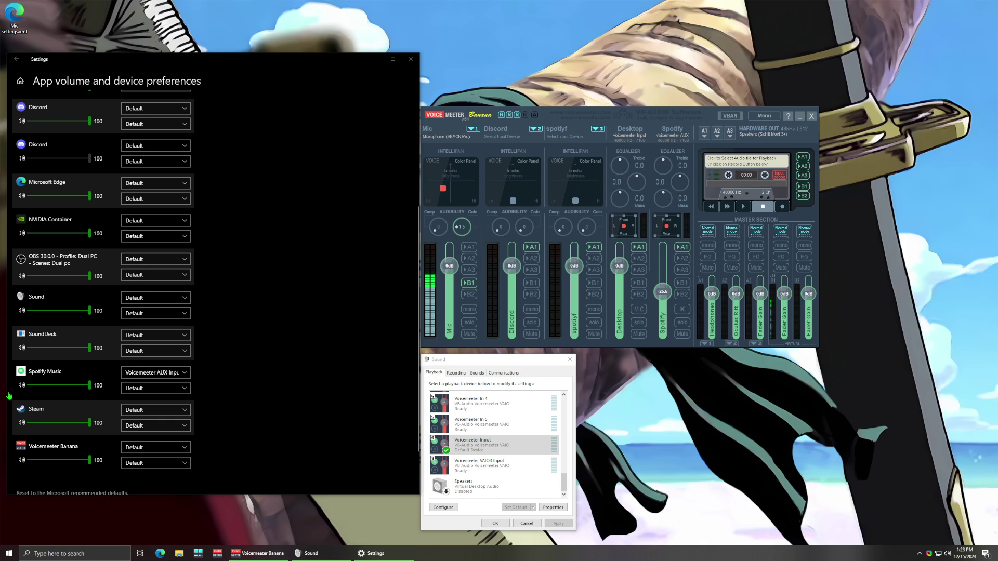
left_click(411, 59)
- Move the mixer left and enable the Mic strip's B2 output alongside B1
left_click_drag(627, 112, 494, 115)
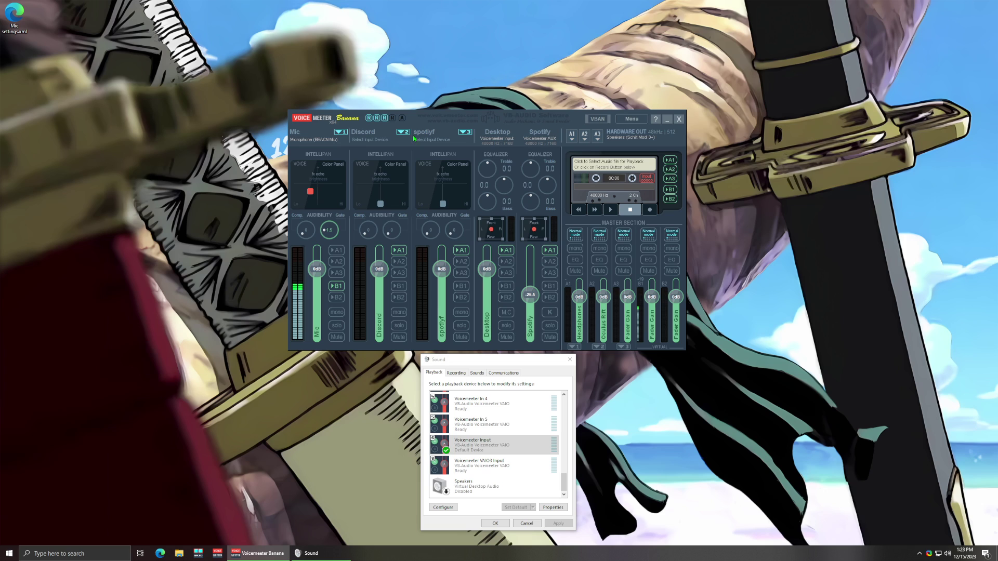
left_click(339, 298)
left_click(598, 137)
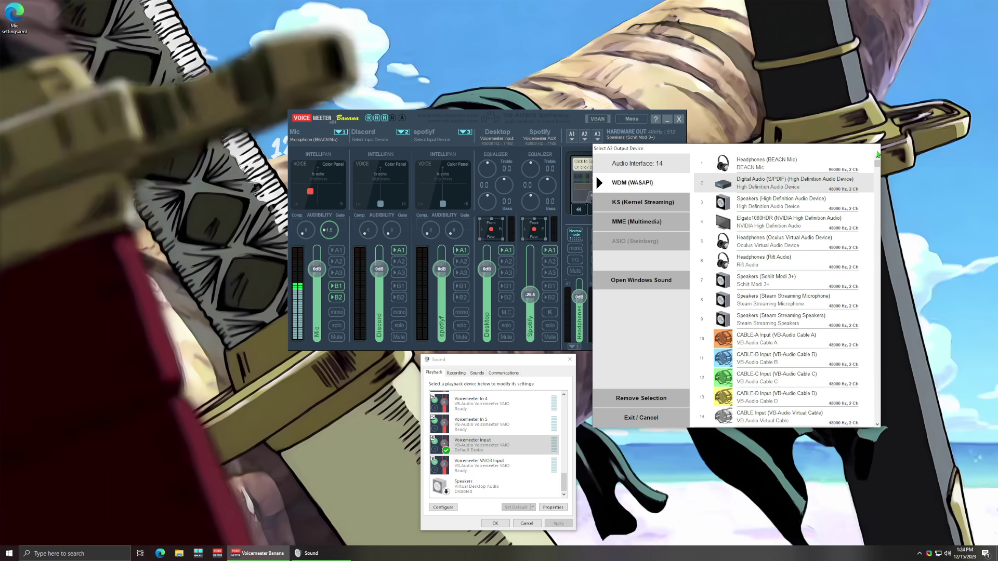
left_click(875, 148)
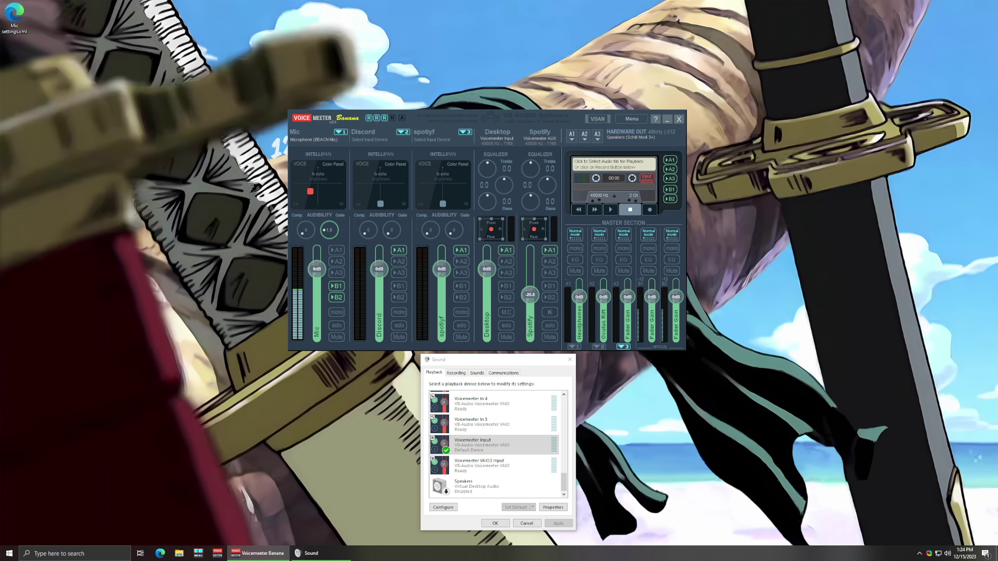
- Place Discord's voice settings left of the mixer and send the Mic strip to A3
left_click_drag(322, 126, 160, 116)
left_click_drag(520, 121, 673, 127)
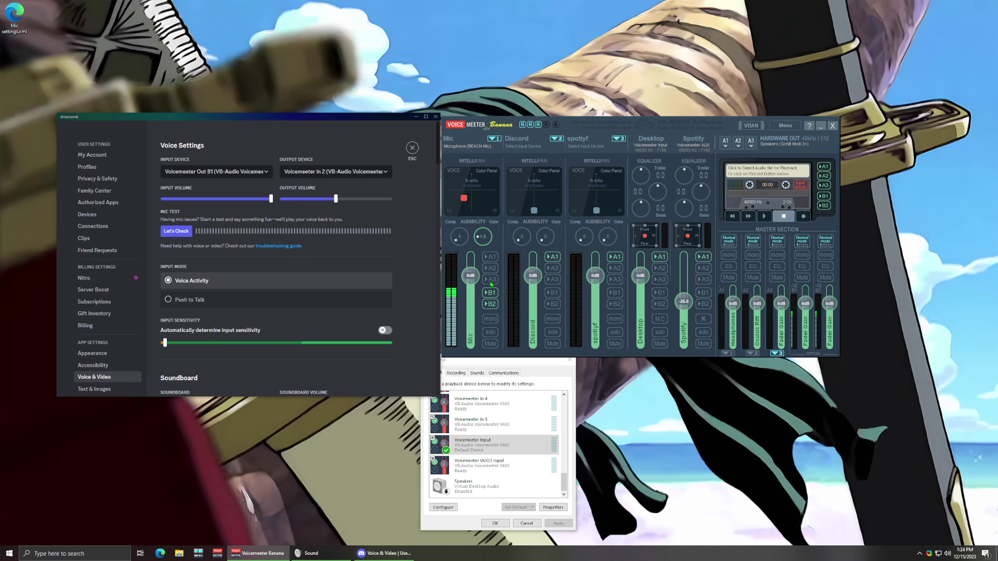
left_click(492, 280)
- Check the A3 output device list without changes, then show Sound's recording devices
left_click(751, 142)
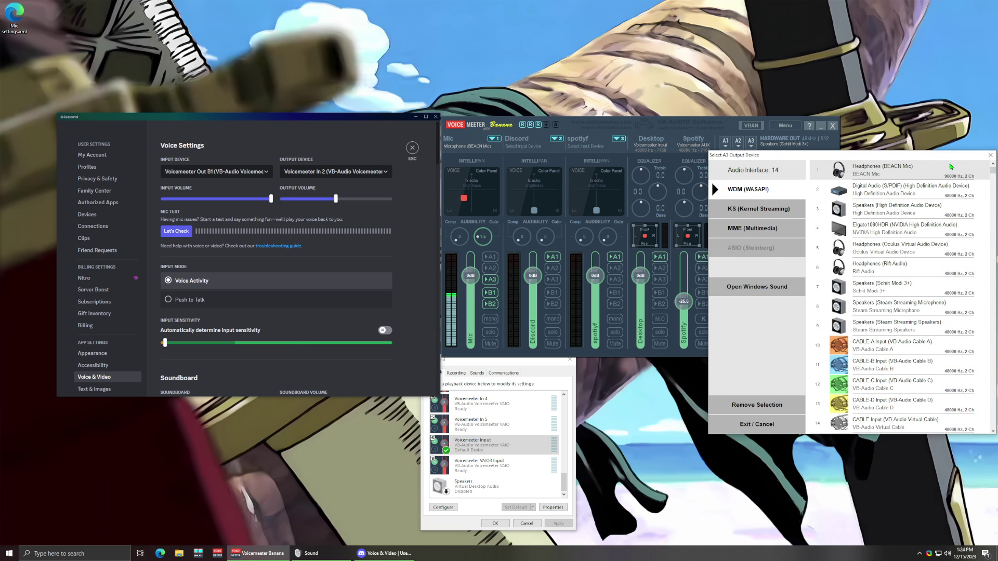
left_click(991, 155)
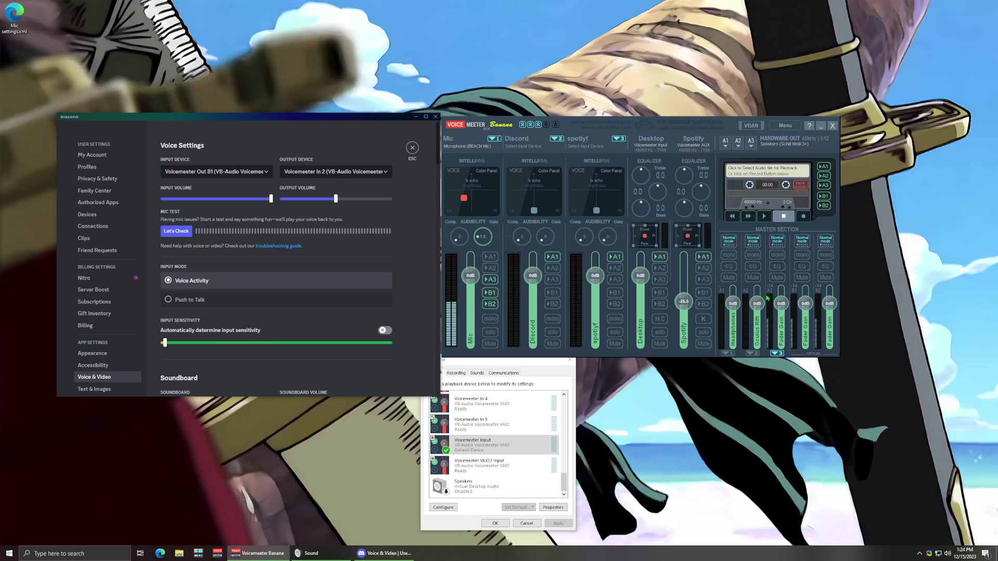
left_click(456, 372)
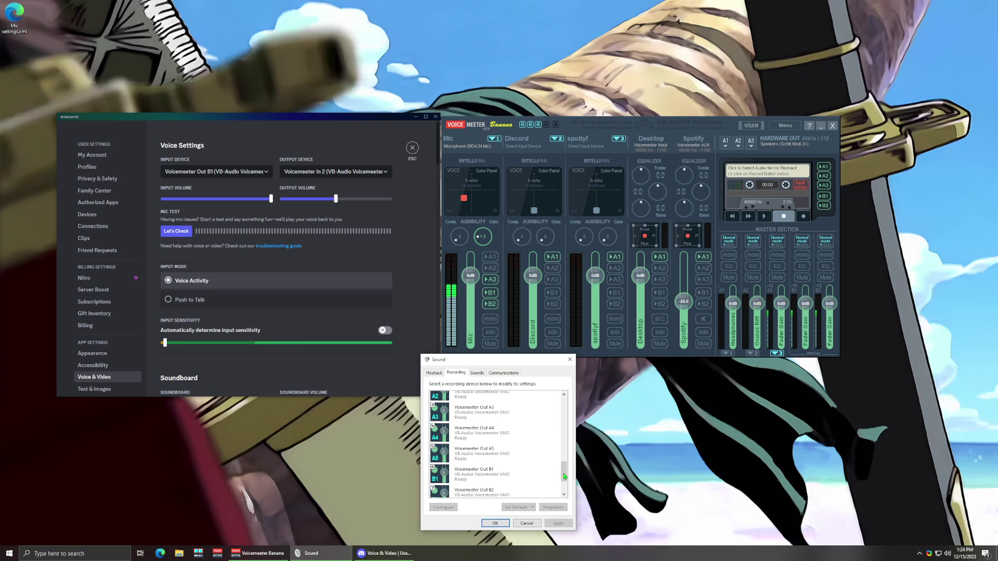
scroll(565, 470, "down", 3)
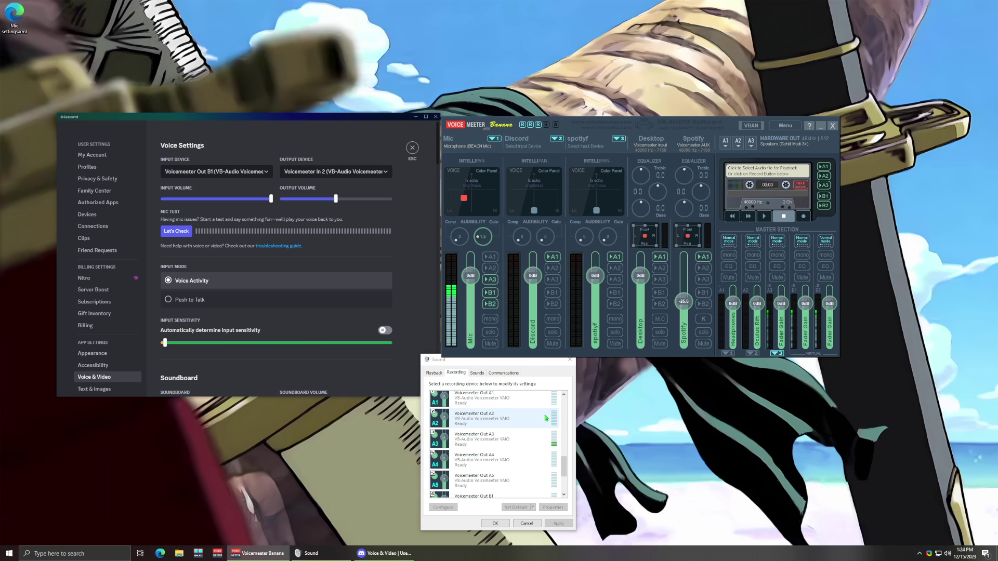
- Set Discord's input device to Voicemeeter Out A3, then turn off the Mic strip's A3 send
left_click(235, 172)
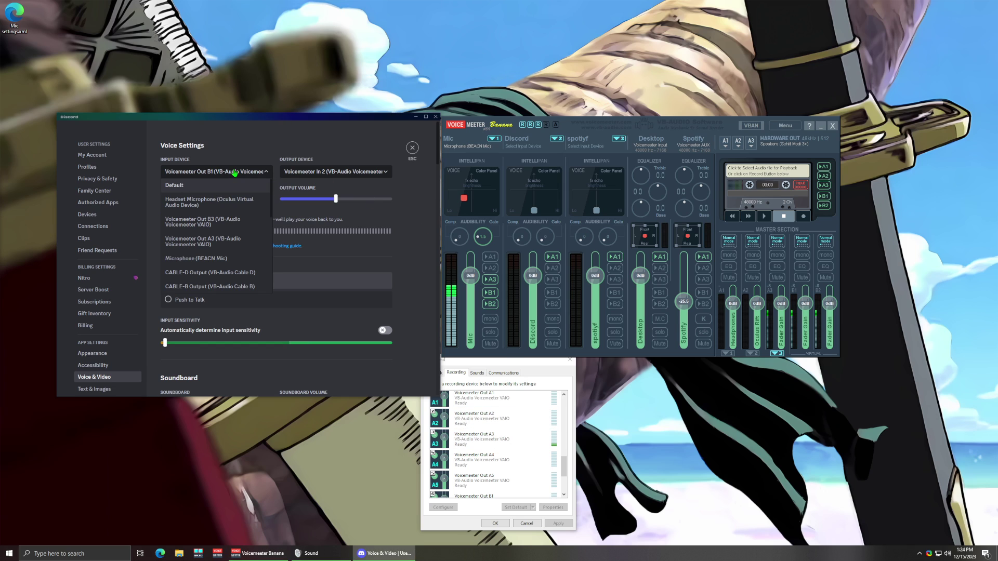
left_click(213, 243)
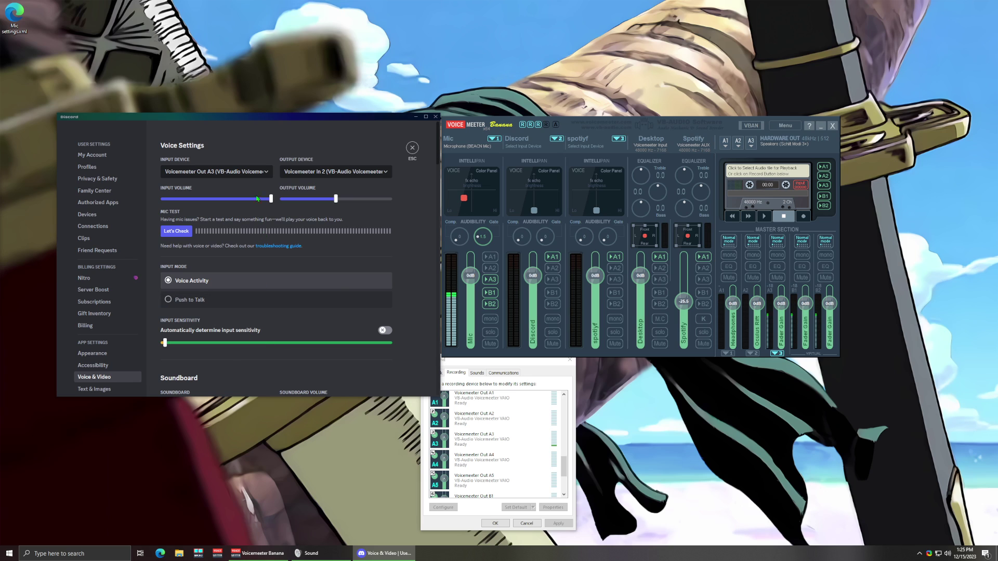
left_click(241, 173)
left_click(242, 172)
left_click(489, 279)
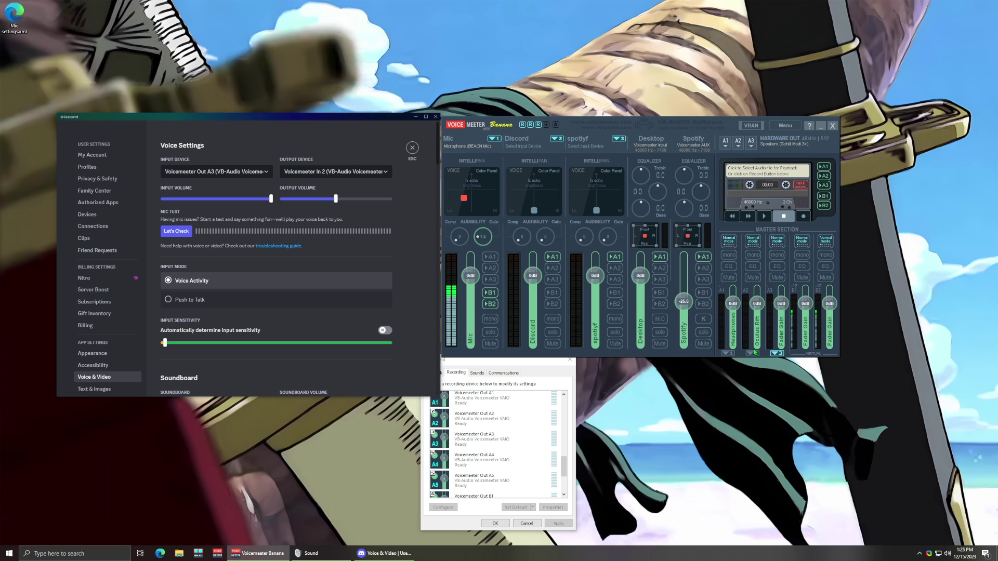
- Select bus ▼1 instead of ▼3 and set Discord's input device to Voicemeeter Out A1
left_click(728, 354)
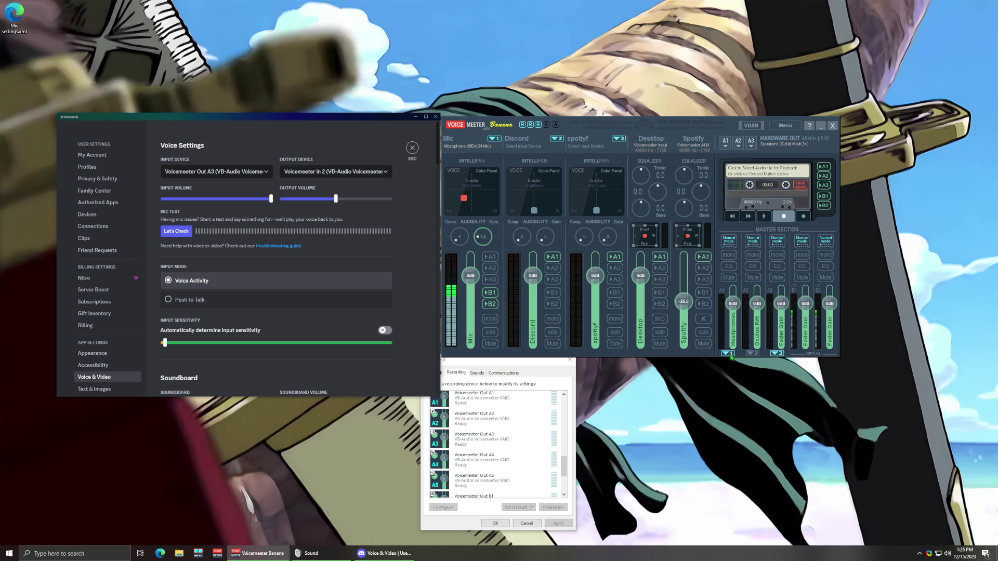
left_click(776, 353)
left_click(231, 173)
scroll(223, 269, "down", 5)
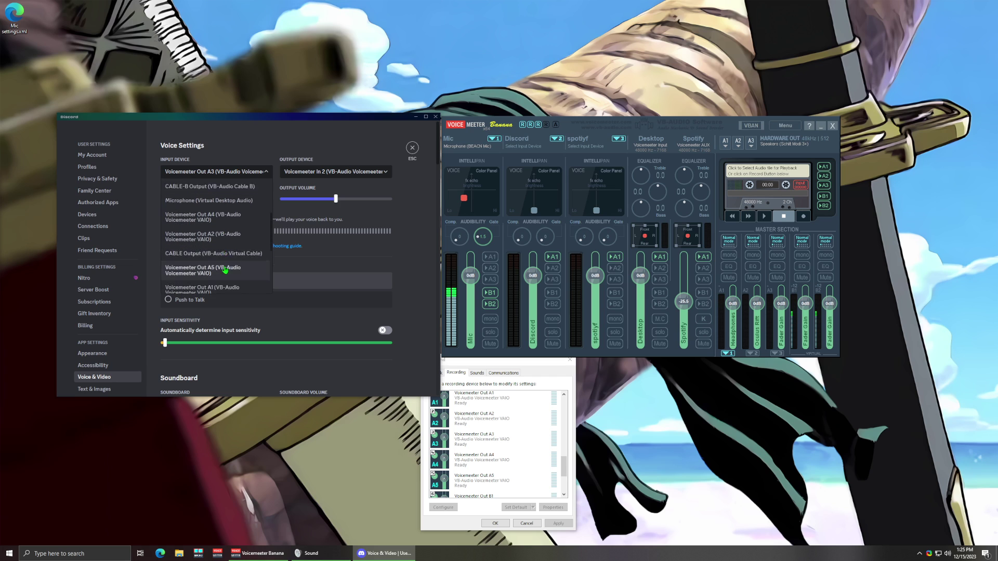
scroll(223, 224, "down", 3)
left_click(200, 235)
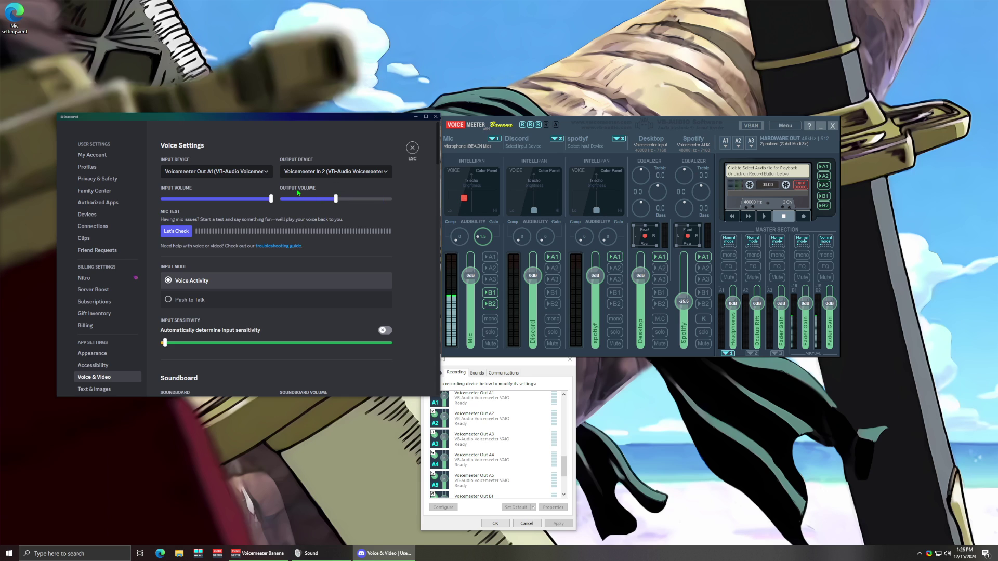
left_click(255, 172)
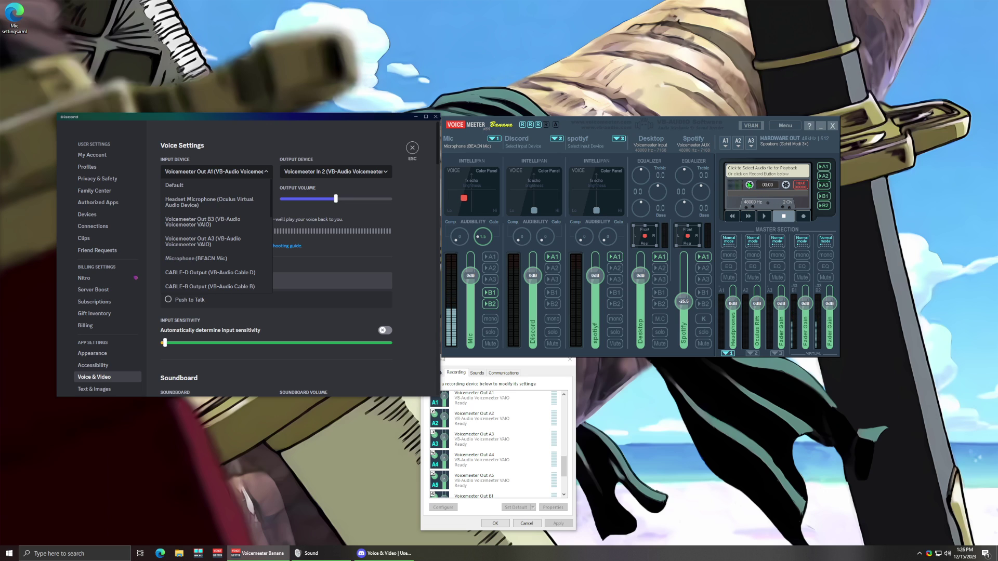
- Reopen the Preset Scene window from Voicemeeter's Menu and position it over the mixer
left_click_drag(499, 361, 520, 372)
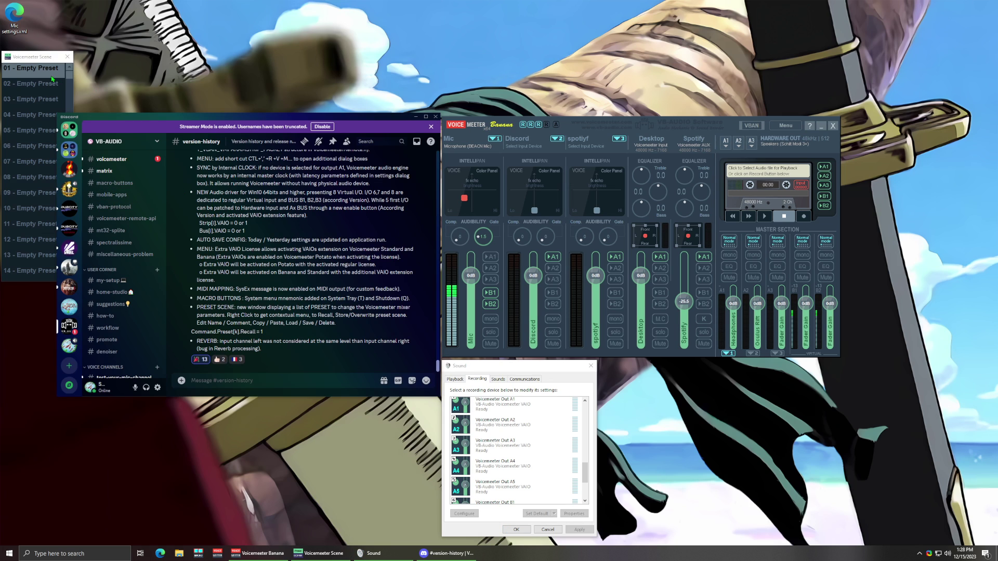
left_click_drag(29, 58, 688, 134)
left_click(726, 130)
left_click(785, 125)
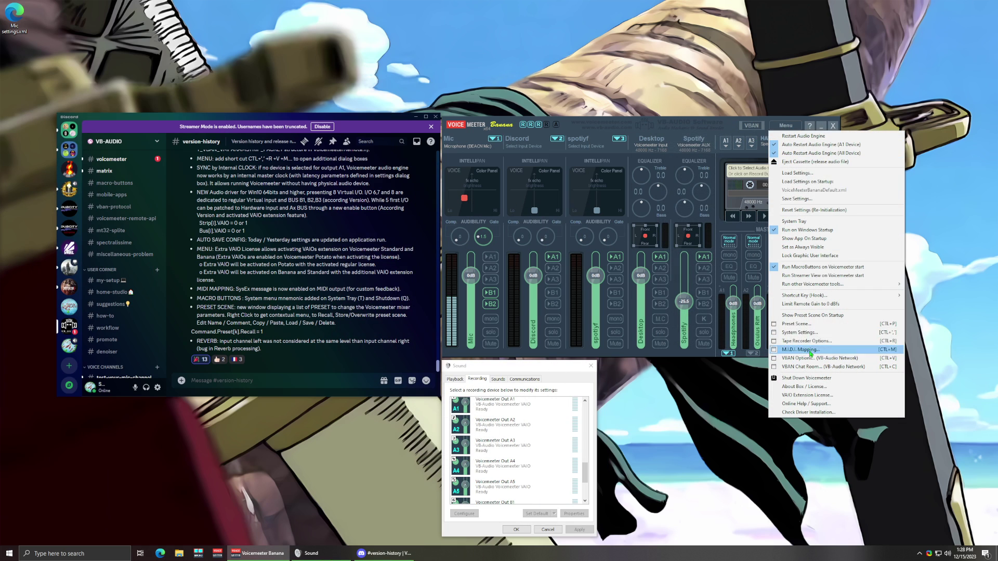
left_click(805, 324)
left_click_drag(687, 136, 580, 164)
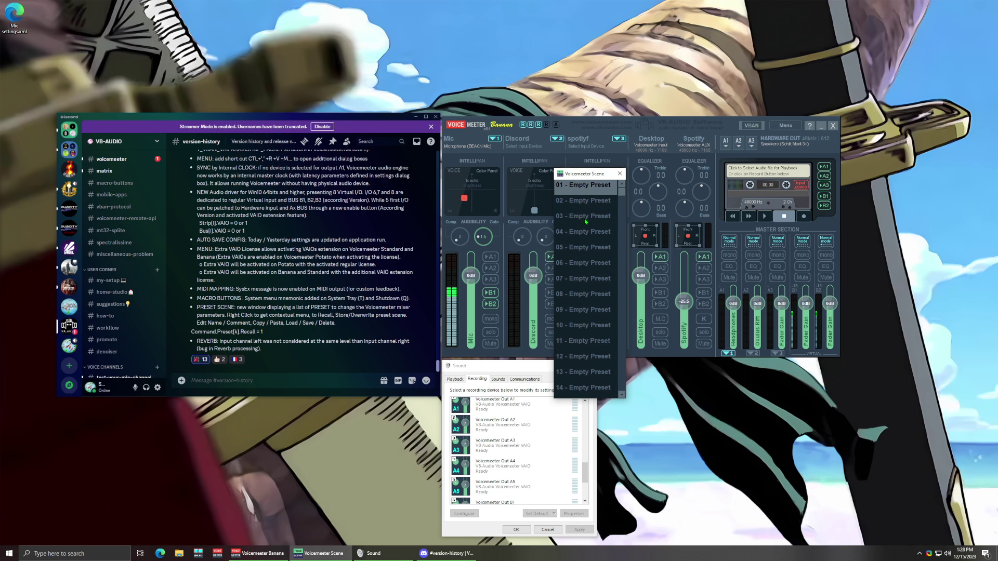
right_click(586, 186)
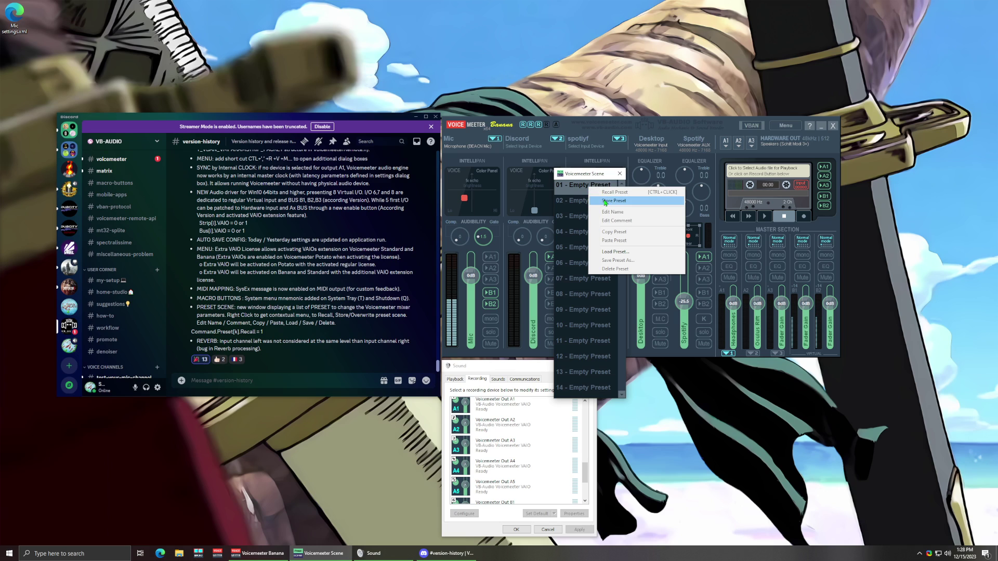
left_click(584, 184)
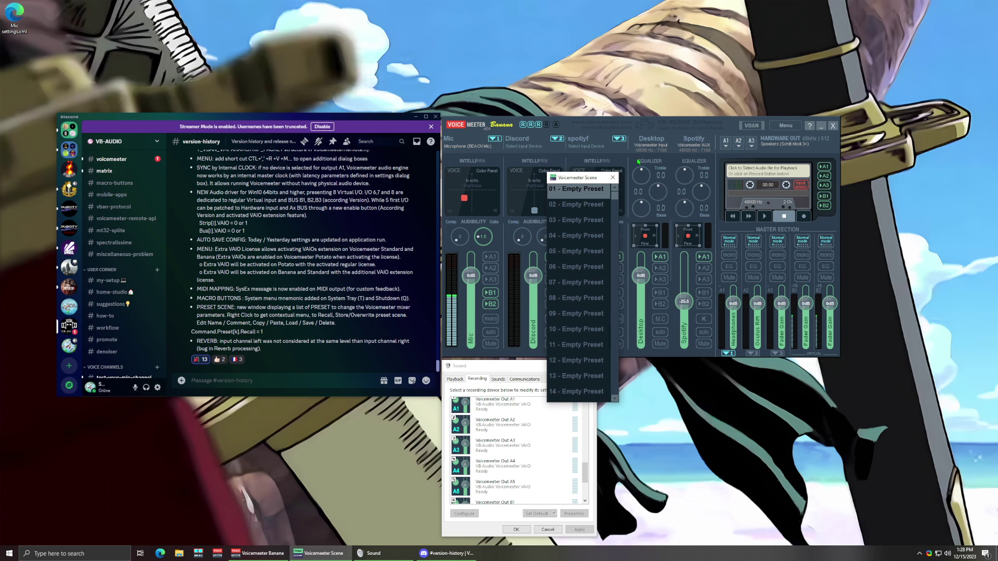
right_click(574, 195)
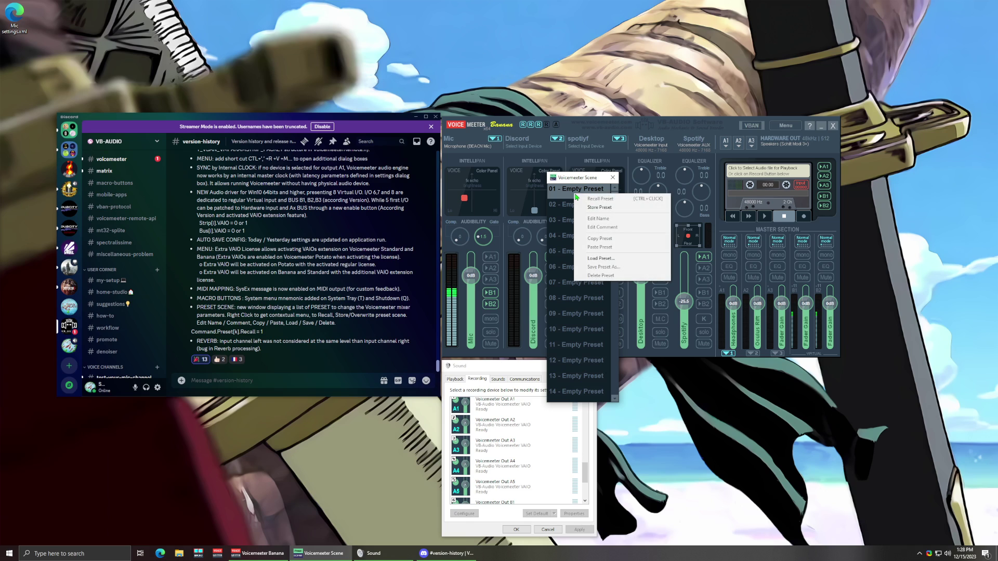
left_click(573, 188)
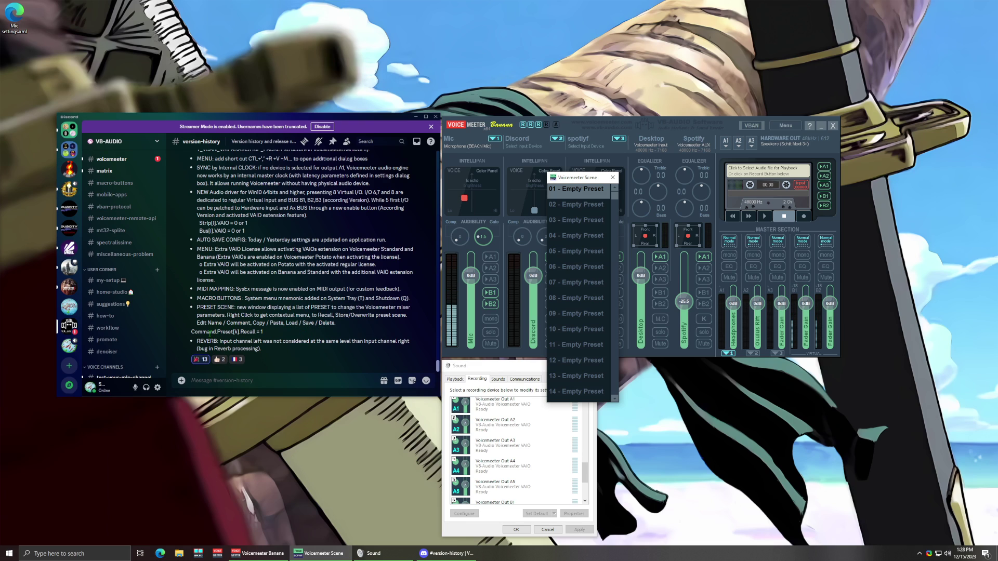
mouse_move(206, 332)
left_mouse_down()
mouse_move(265, 331)
mouse_move(190, 335)
left_mouse_up()
left_click(234, 339)
left_click(277, 335)
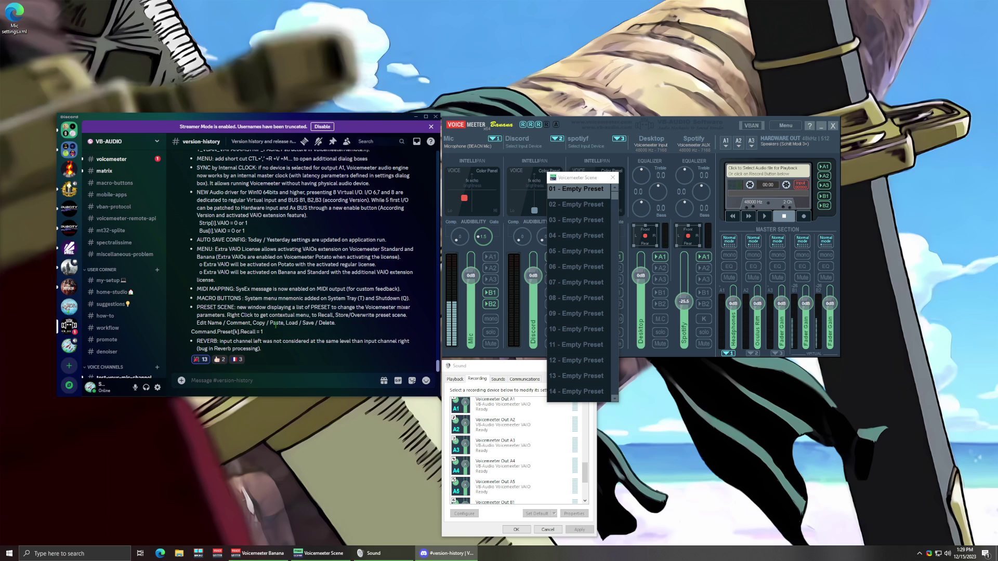
- Highlight the AUTO SAVE CONFIG, Win10 64-bit driver and dialog-shortcut notes in the release notes
scroll(277, 335, "up", 2)
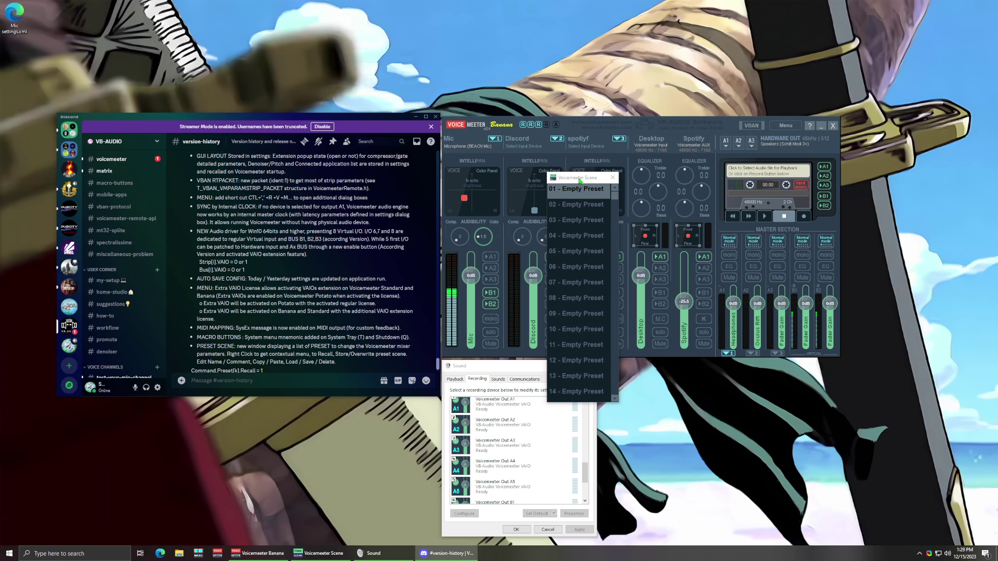
left_click_drag(574, 178, 599, 181)
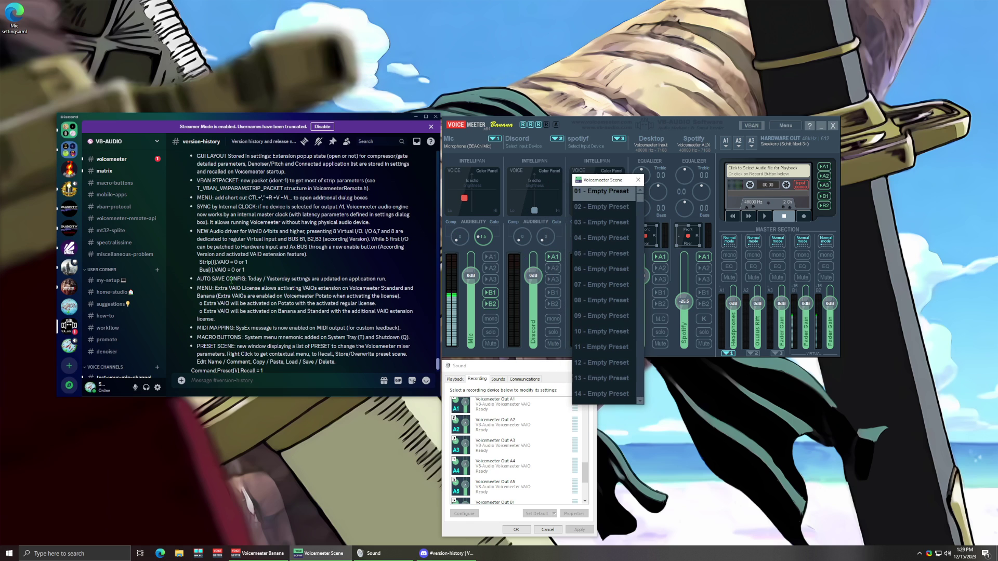
left_click_drag(247, 279, 395, 281)
left_click(267, 279)
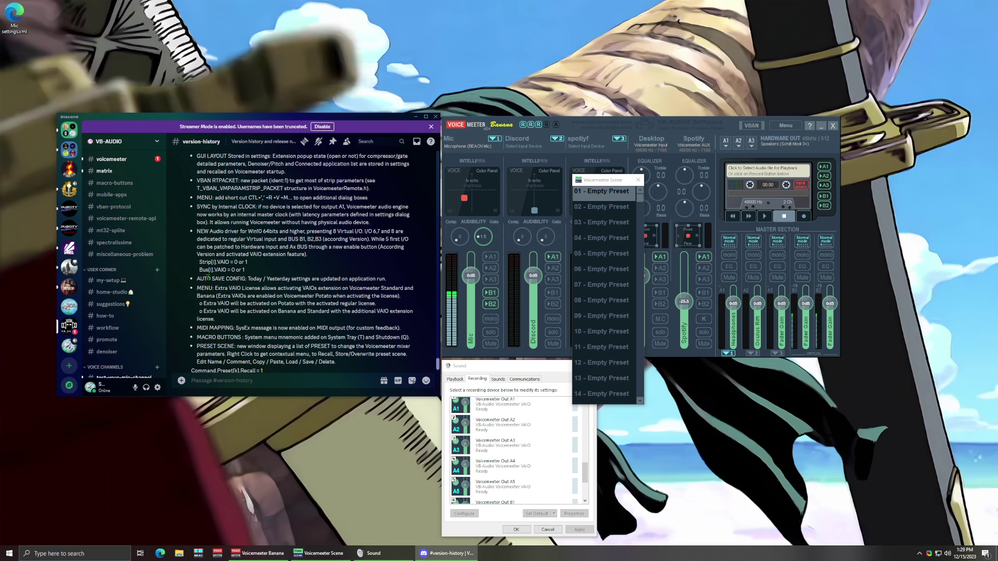
left_click_drag(208, 278, 350, 280)
left_click(268, 289)
left_click(307, 280)
left_click_drag(201, 229, 329, 231)
left_click(328, 248)
scroll(322, 263, "up", 1)
left_click_drag(251, 235, 313, 238)
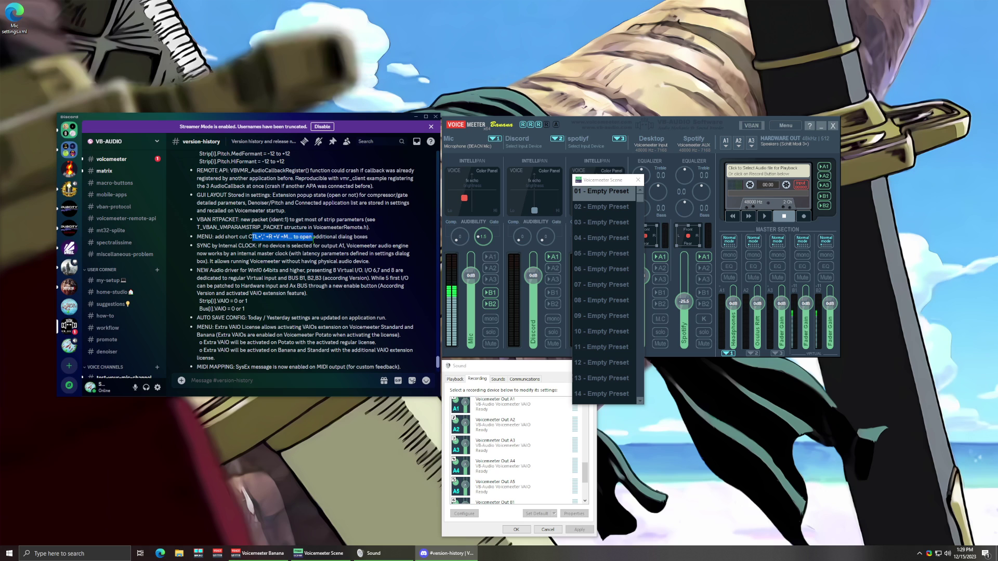
- Close the Scene preset window, then glance at and close the MIDI Mapping and VBAN windows
left_click(638, 180)
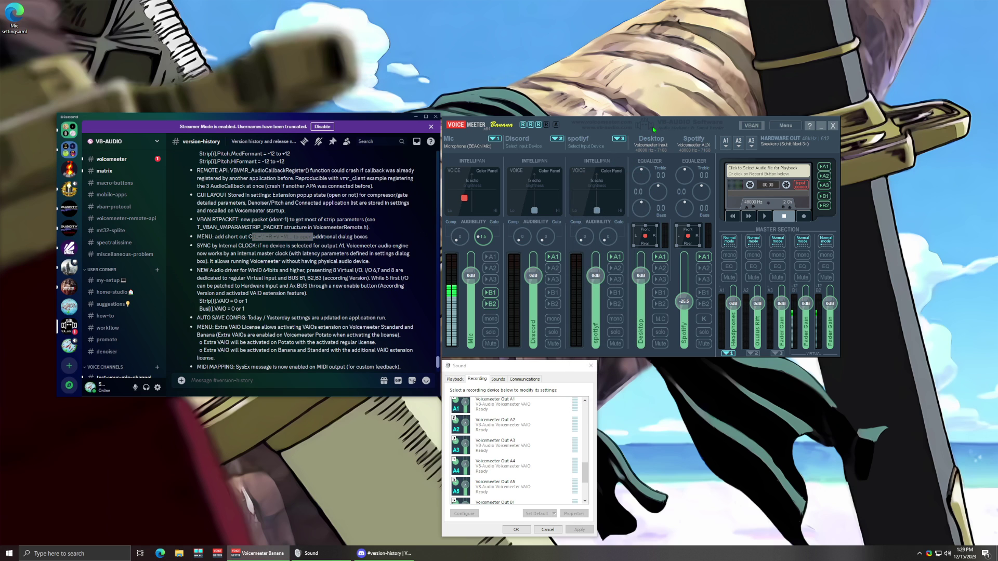
key("ctrl+m")
left_click(982, 127)
left_click(751, 126)
left_click(987, 124)
- Scroll back up through Discord's version-history release notes
scroll(257, 248, "up", 2)
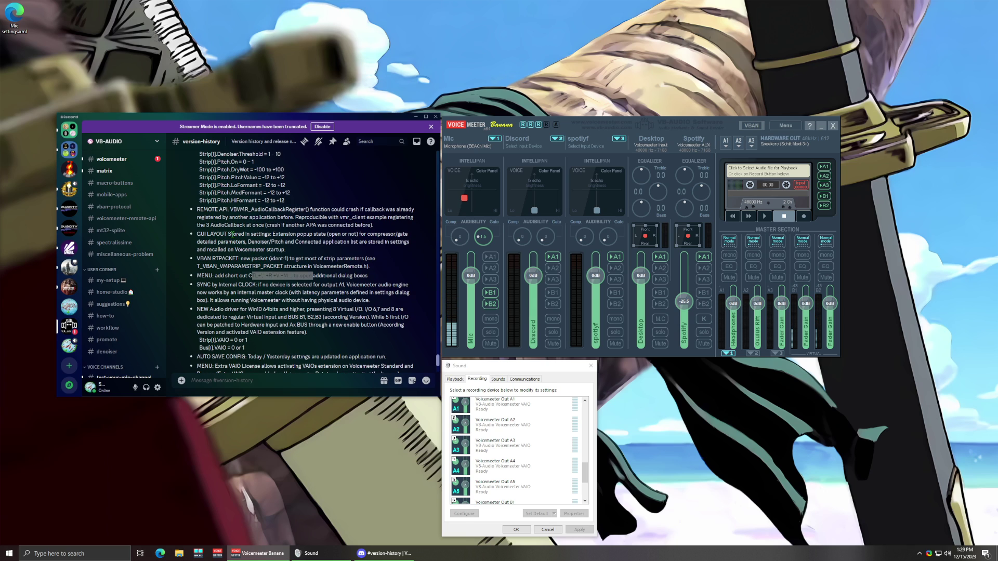
scroll(265, 260, "up", 2)
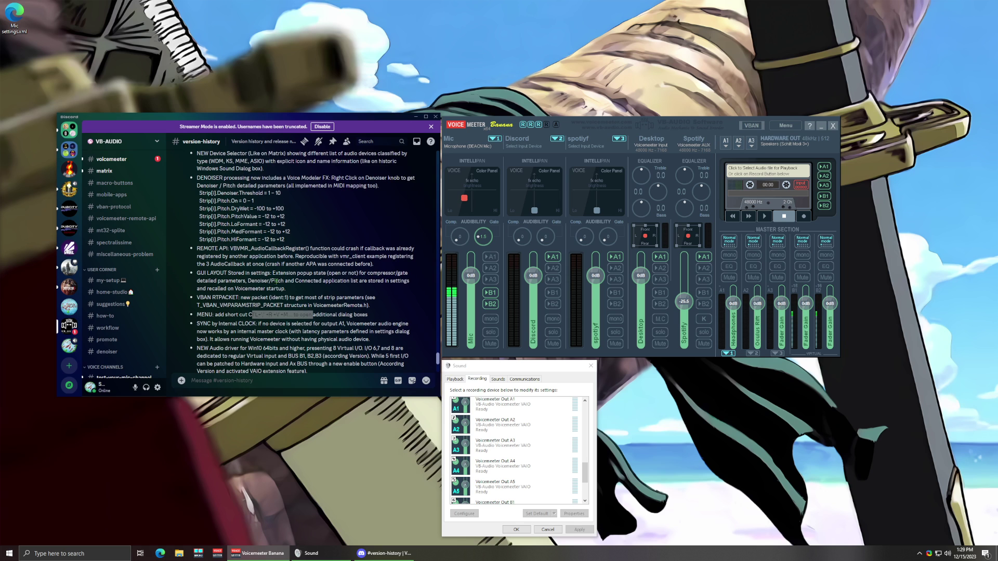
scroll(274, 296, "up", 3)
scroll(274, 300, "up", 3)
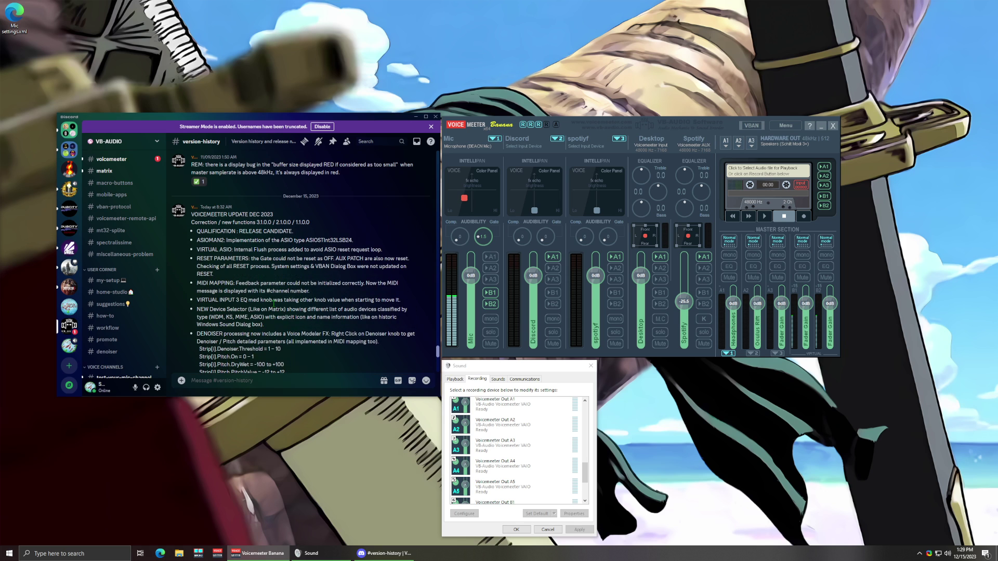
scroll(274, 301, "down", 10)
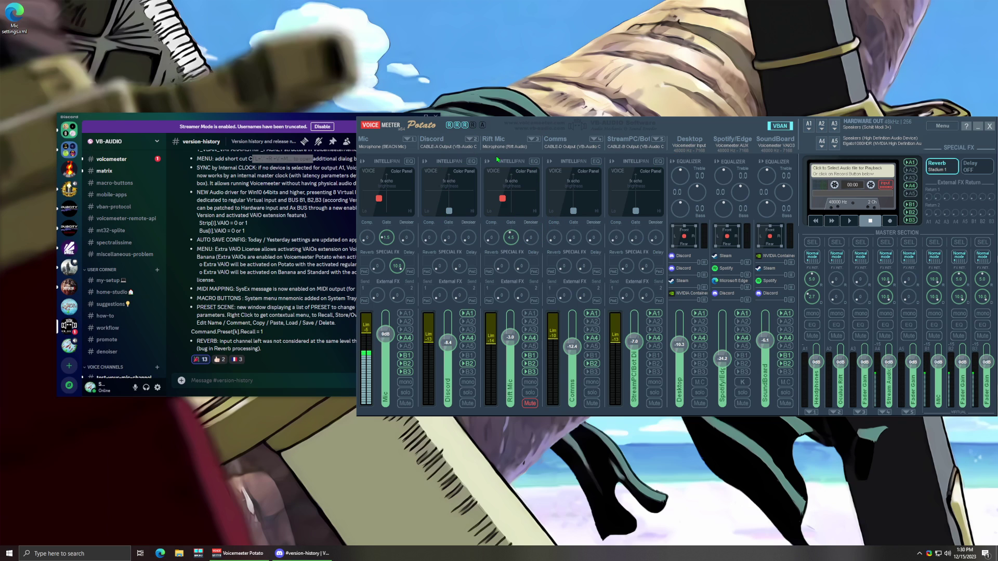
- Move the Voicemeeter Potato mixer window further left beside Discord
left_click_drag(711, 126, 685, 117)
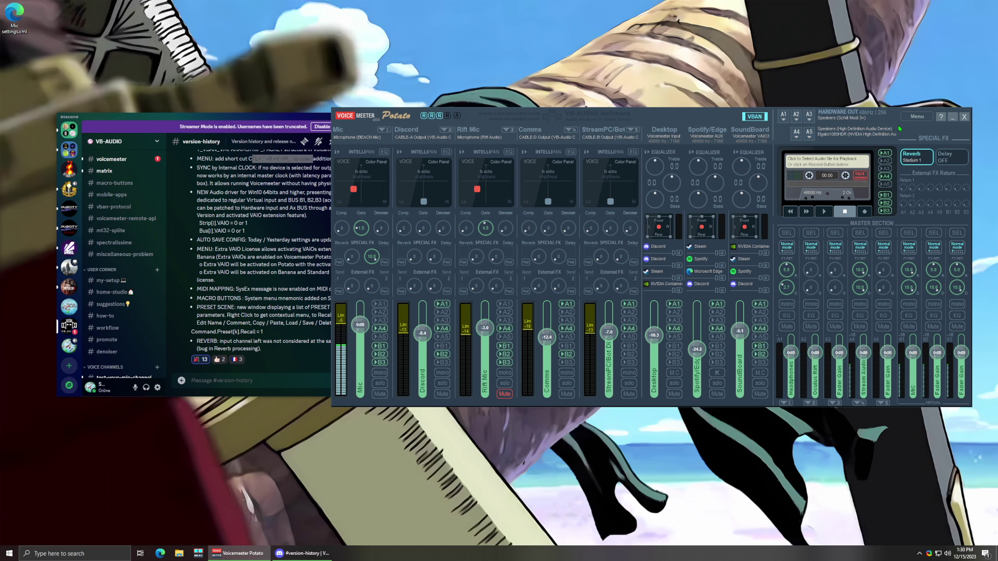
- Enable the Mic voice modeler at 100% dry/wet with Formant Hi at about -5.4 semitones
right_click(367, 231)
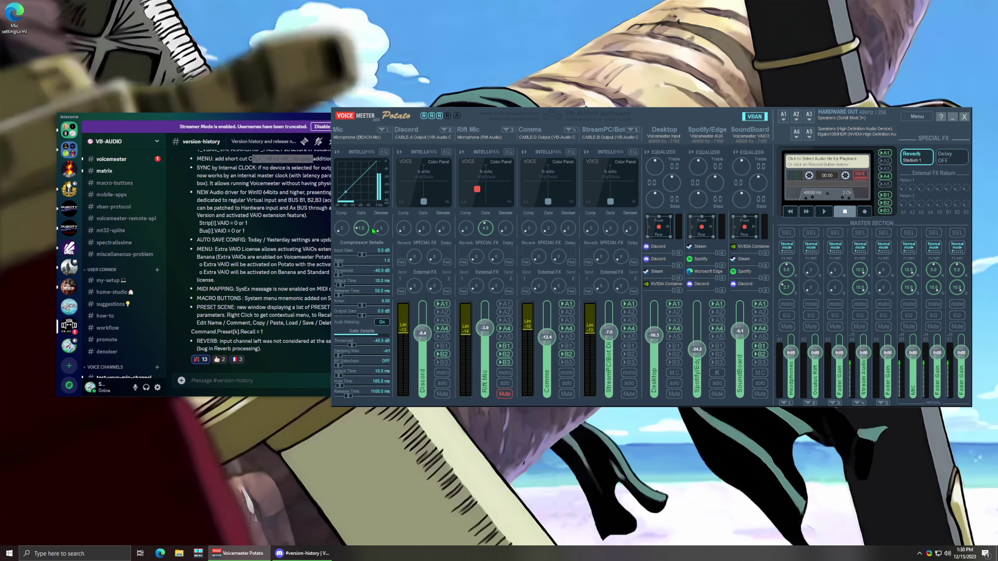
right_click(381, 229)
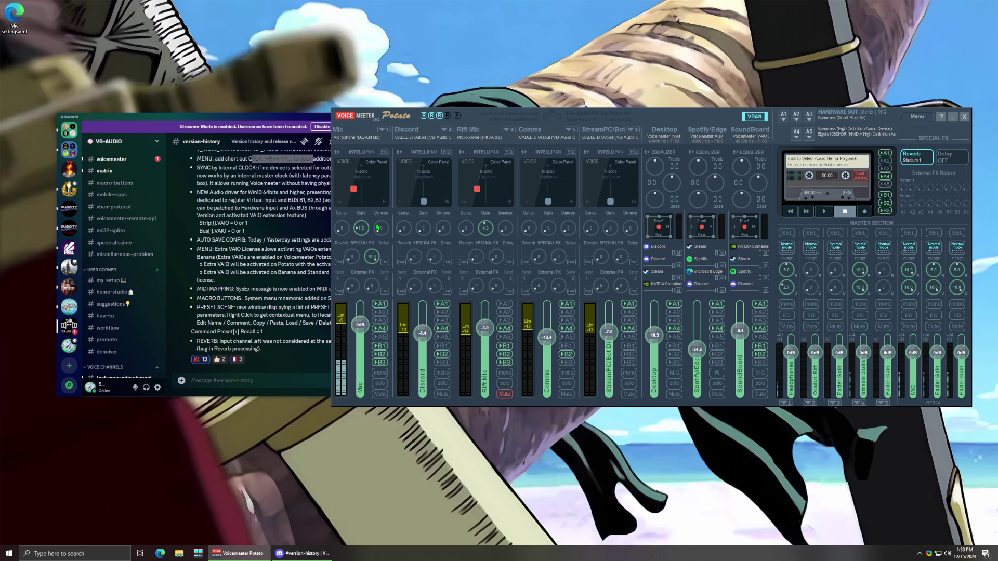
left_click(381, 275)
left_click_drag(382, 288, 347, 322)
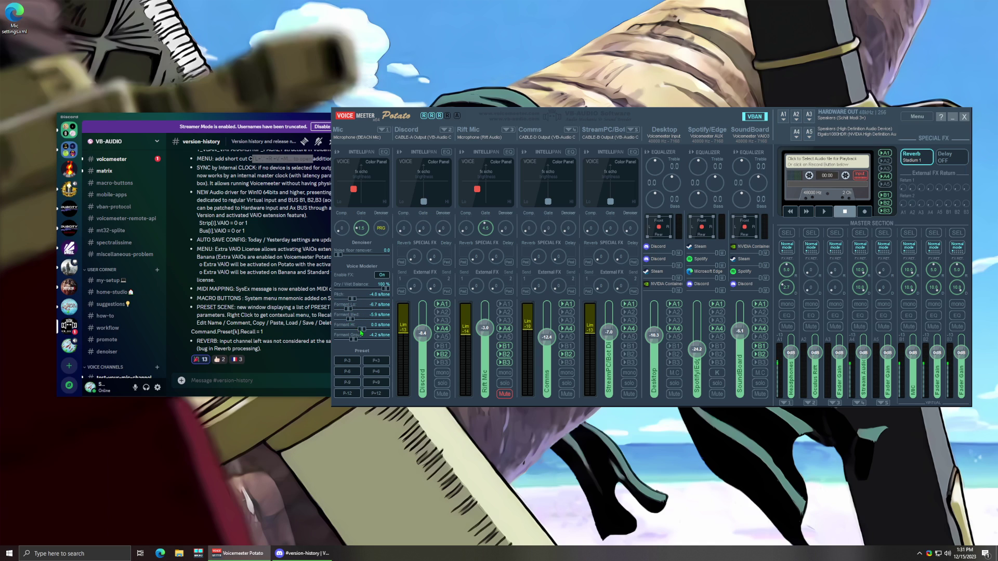
left_click_drag(360, 329, 365, 289)
- Try the lowered and raised pitch presets, finishing on P-3
left_click(353, 360)
left_click(353, 371)
left_click(352, 383)
left_click(354, 393)
left_click(374, 394)
left_click(373, 383)
left_click(372, 371)
left_click(371, 360)
left_click(372, 384)
left_click(373, 372)
left_click(356, 363)
- Close the Mic strip's denoiser and voice modeler panel
right_click(383, 232)
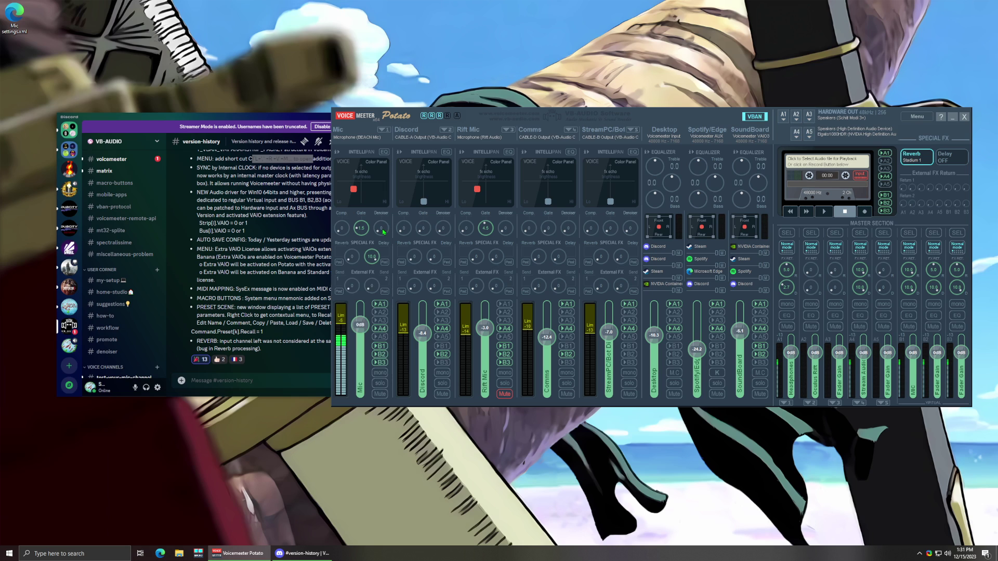
right_click(383, 231)
right_click(383, 231)
- View the Mic strip's Reset/Copy/Save and Load options without loading, then return to Discord's notes
right_click(362, 155)
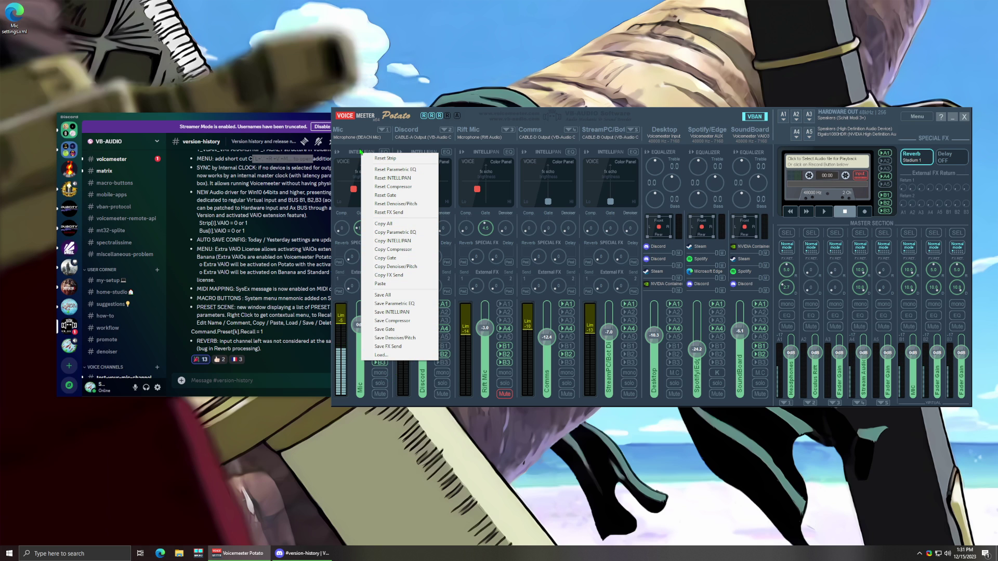
left_click(336, 176)
left_click(565, 192)
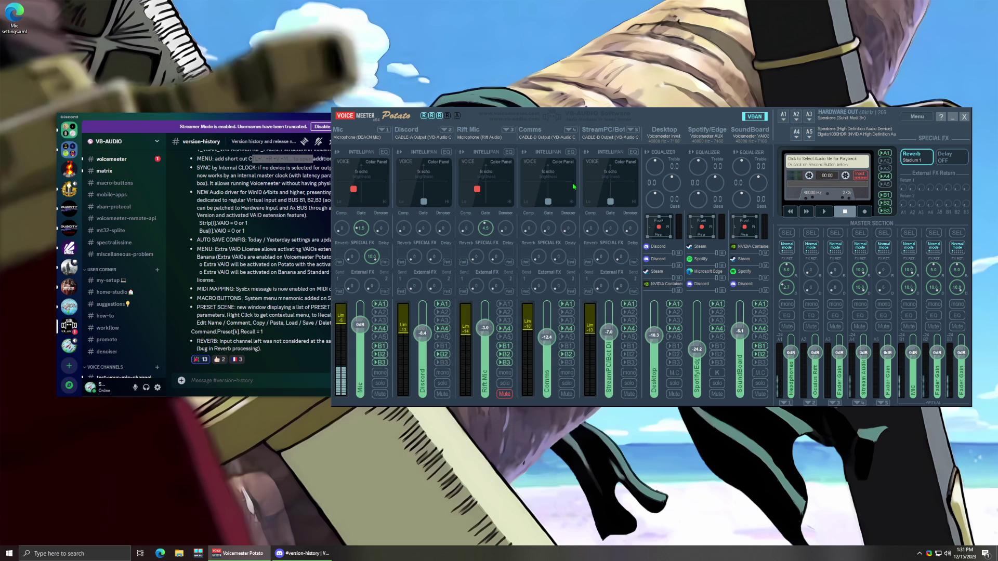
left_click(293, 281)
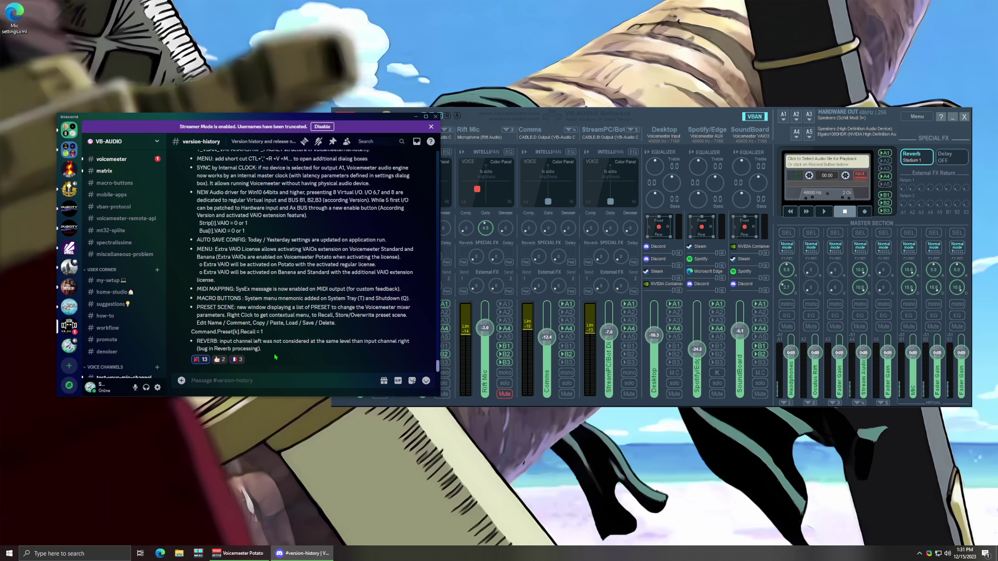
- Bring the Potato mixer forward, turn off the Mic strip's A1 send, and reposition the window
scroll(291, 291, "up", 3)
scroll(420, 251, "down", 3)
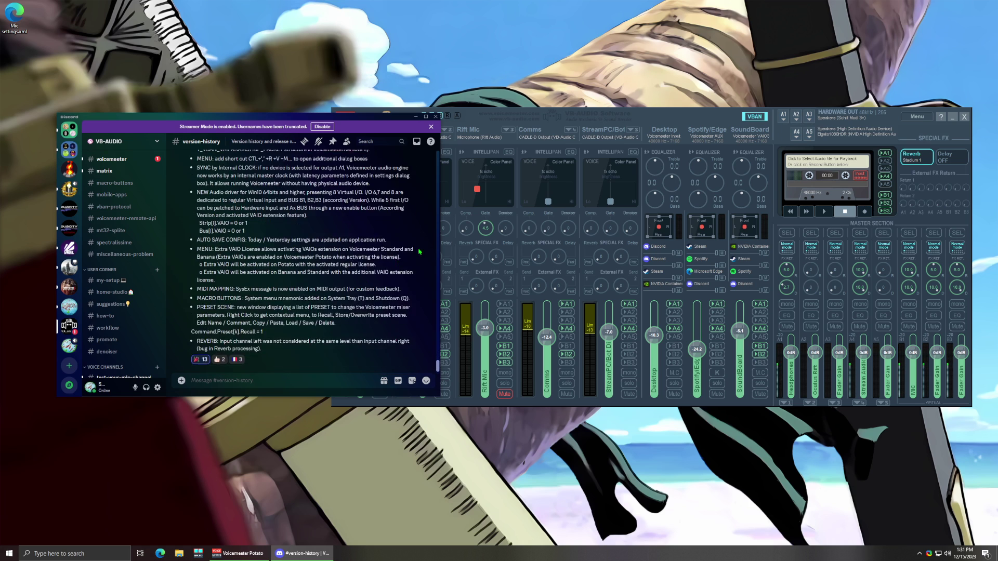
left_click(678, 121)
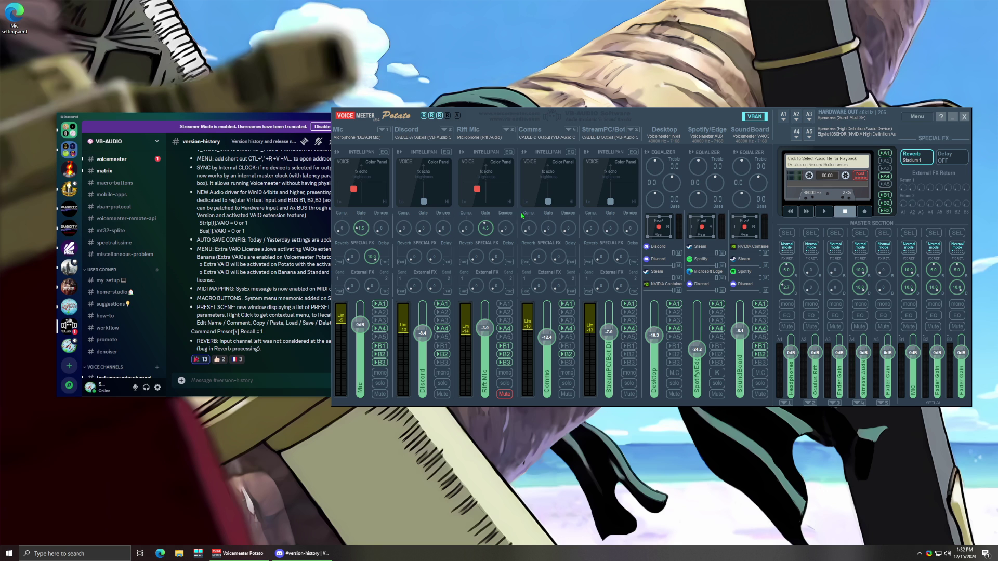
left_click(379, 304)
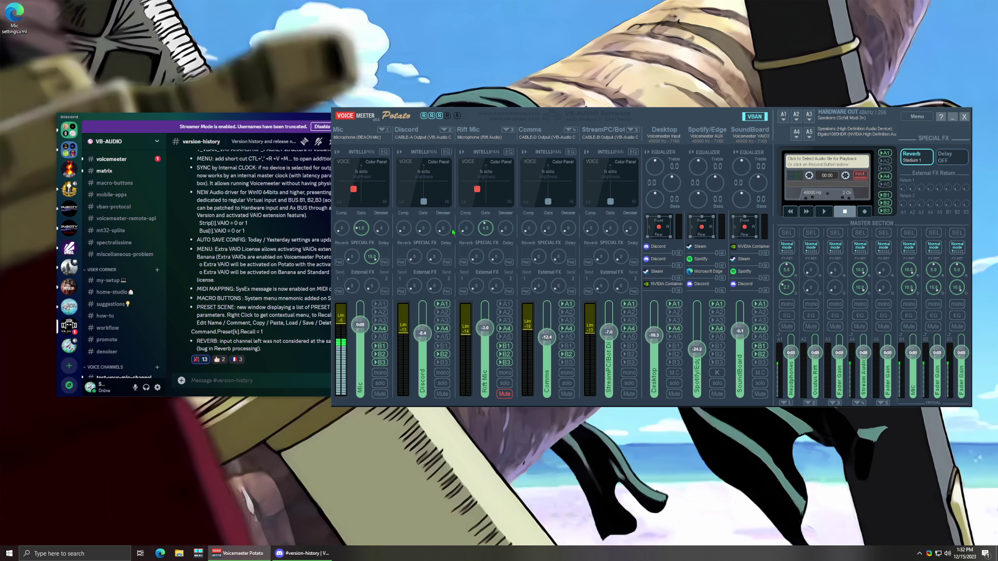
left_click_drag(486, 120, 512, 115)
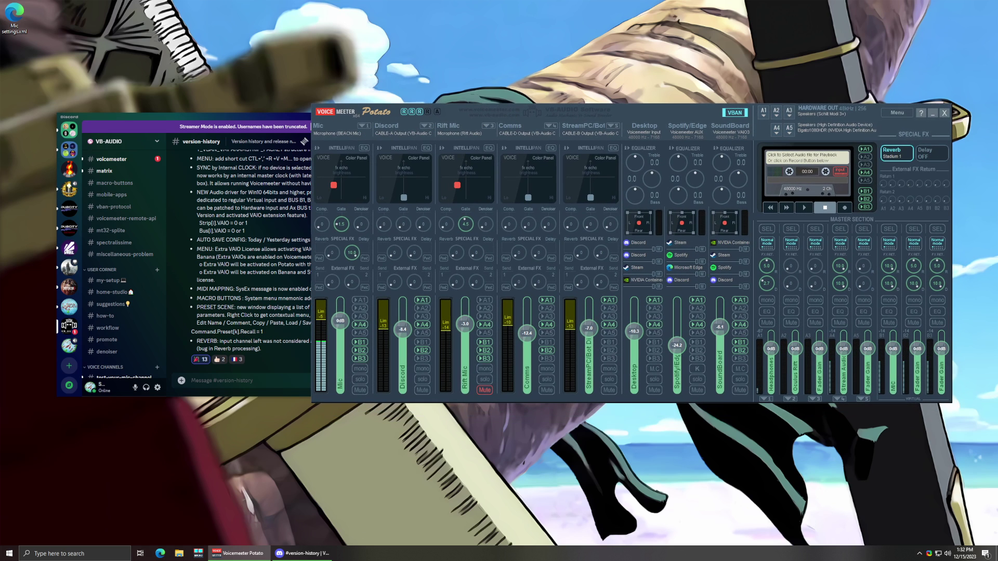